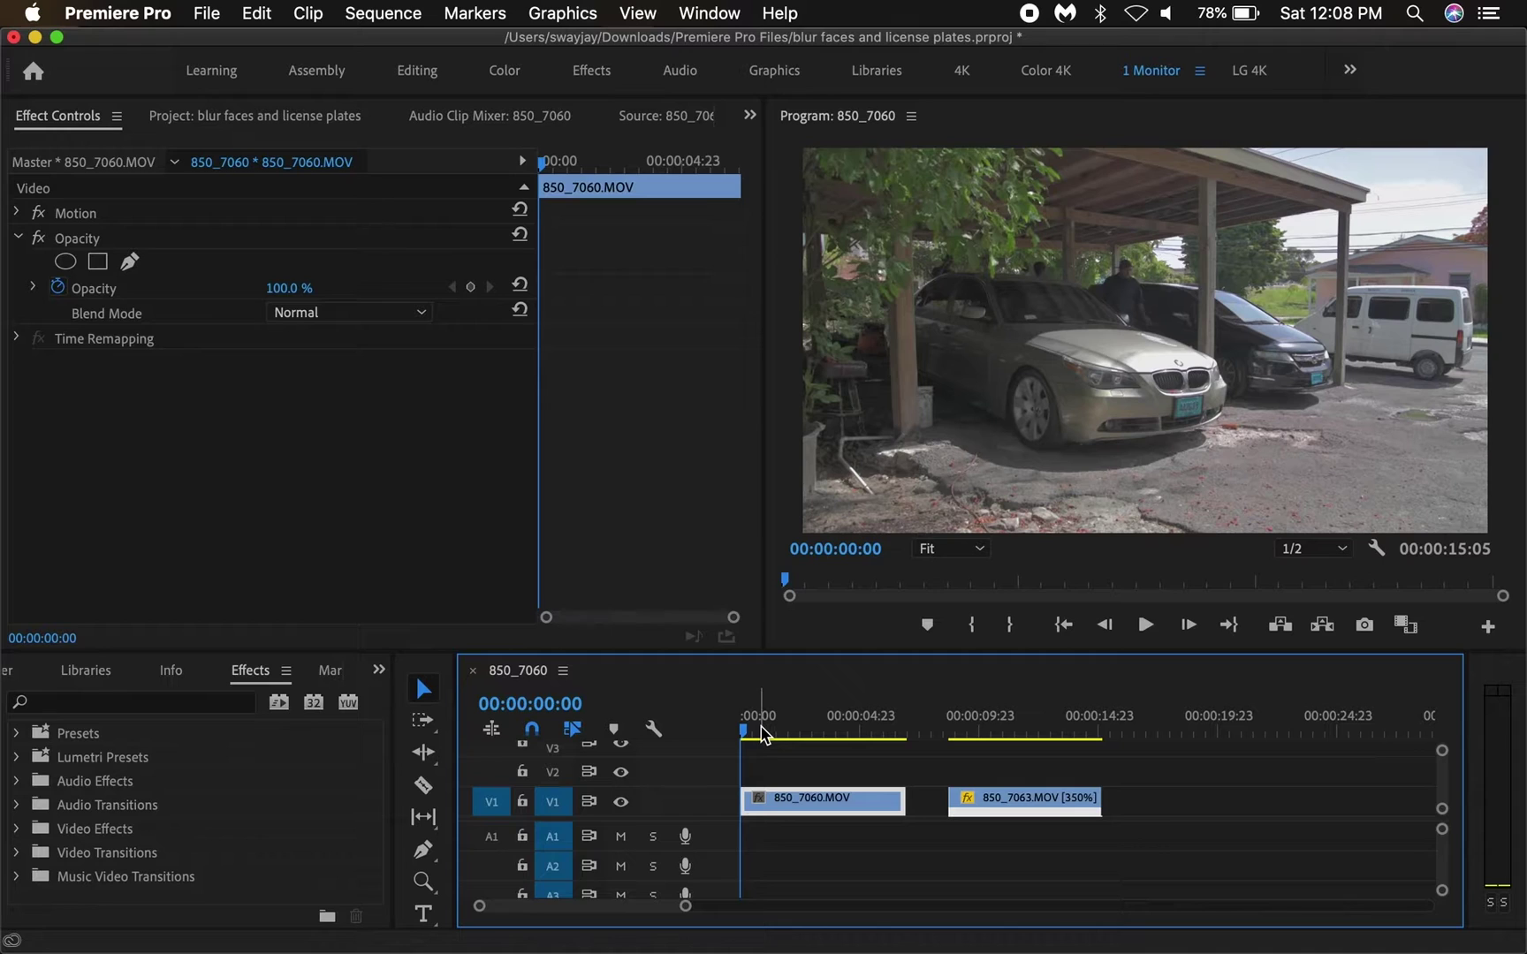
Step: Scrub through the 850_7060 car footage along the timeline to check the plate mask
{"action": "left_click_drag", "start_coordinate": [758, 726], "coordinate": [717, 730]}
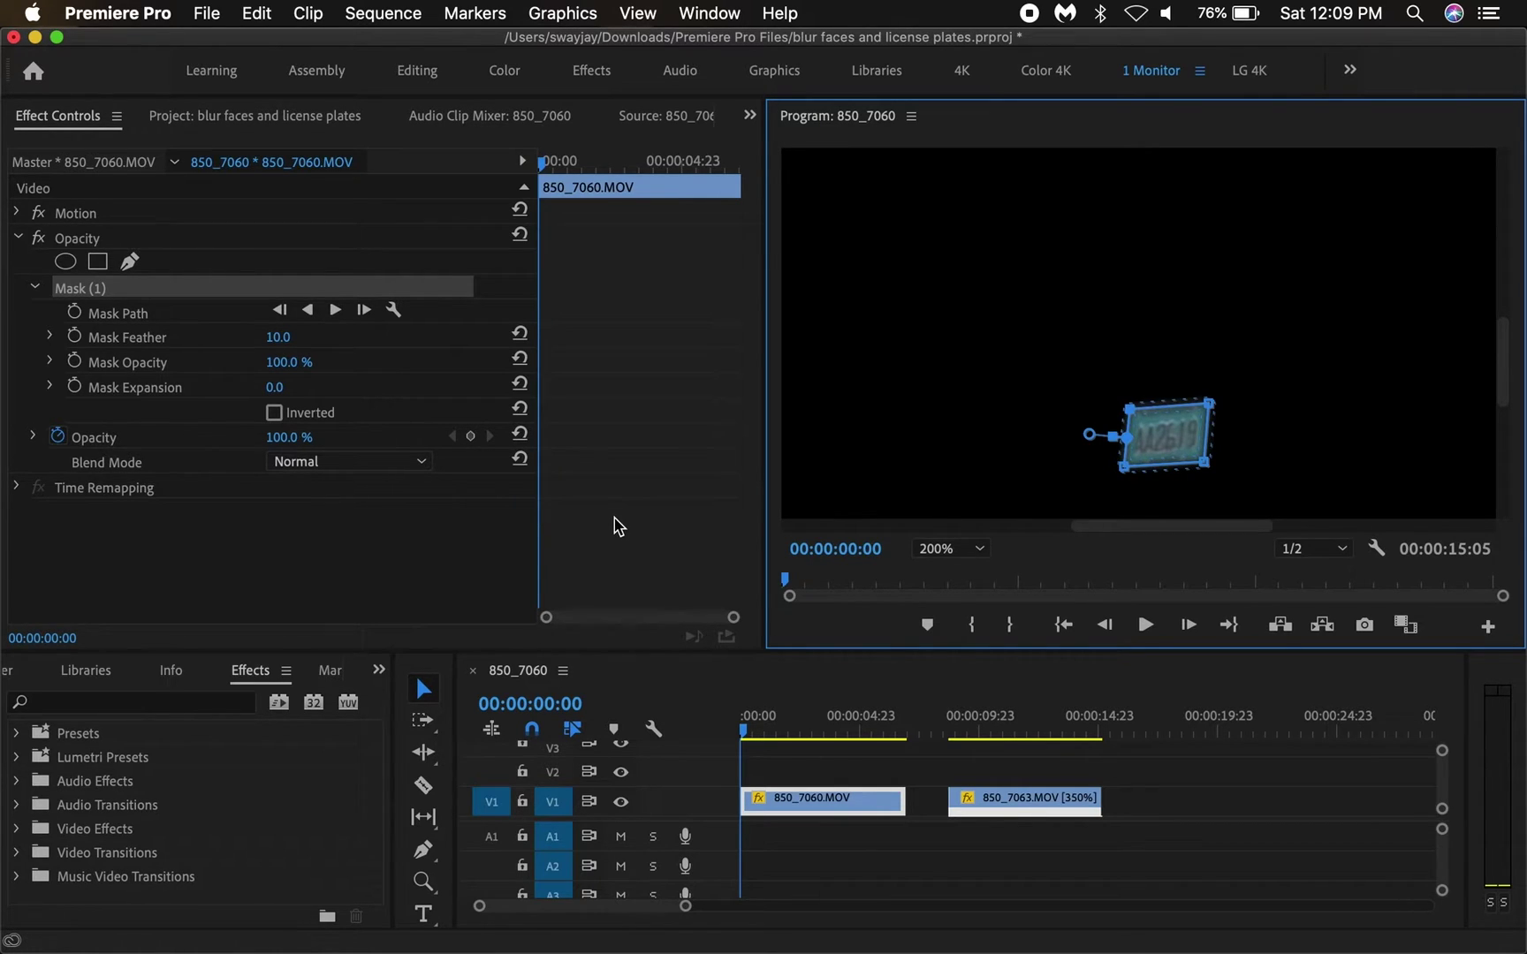
Step: Track the plate mask forward through the clip, review it, and return the playhead to the start
{"action": "left_click", "coordinate": [335, 309]}
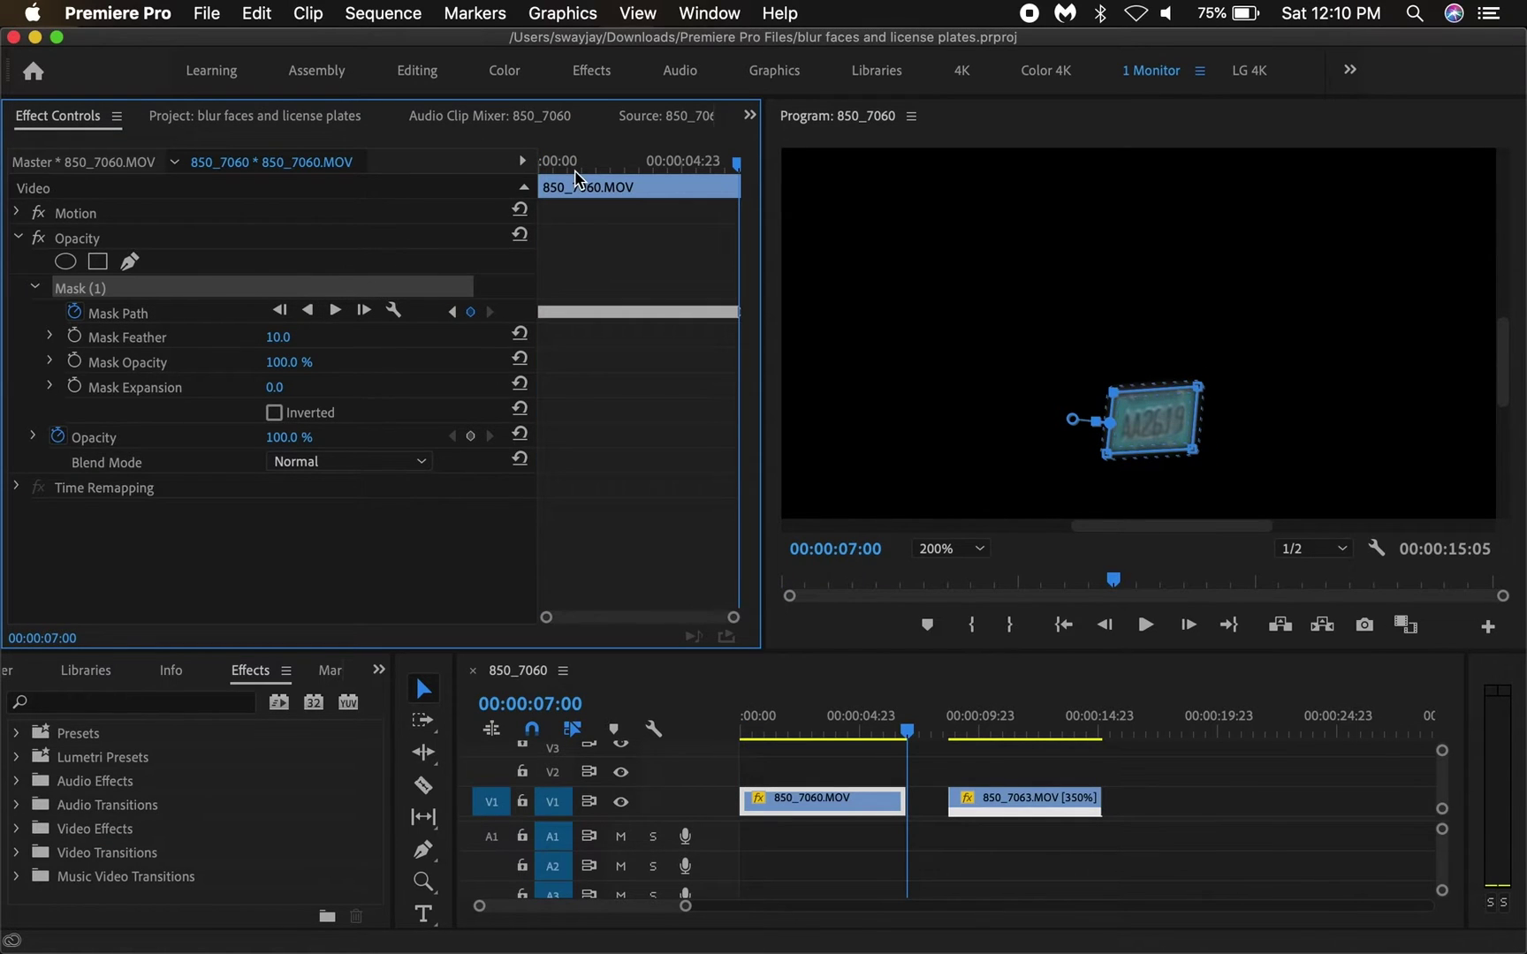
{"action": "left_click_drag", "start_coordinate": [579, 165], "coordinate": [529, 154]}
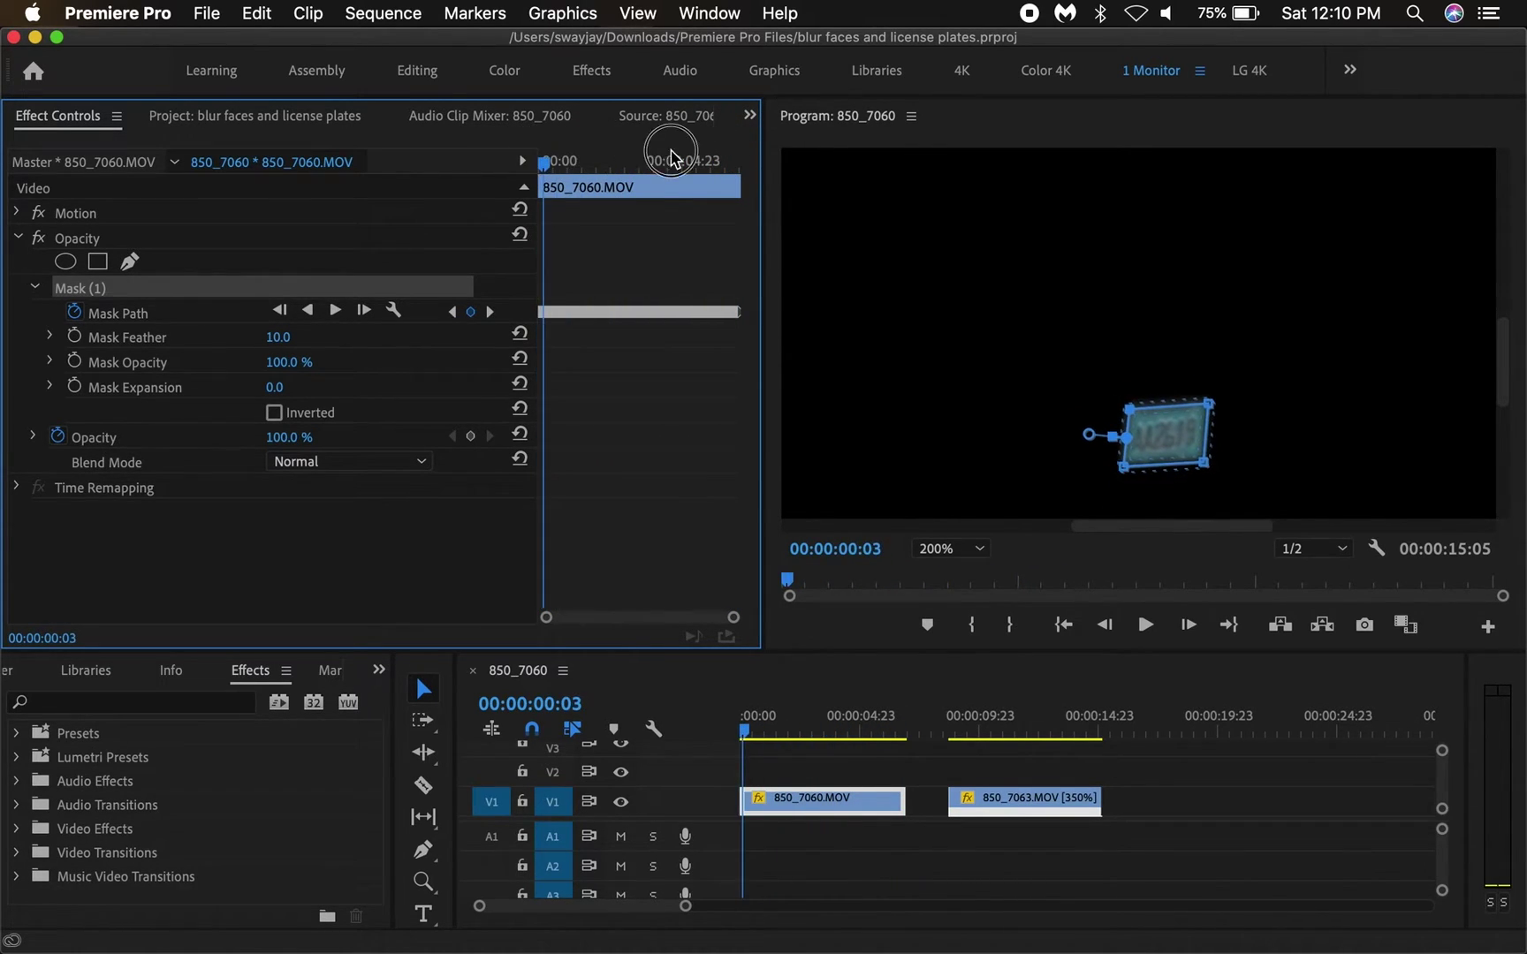
{"action": "left_click_drag", "start_coordinate": [711, 162], "coordinate": [422, 190]}
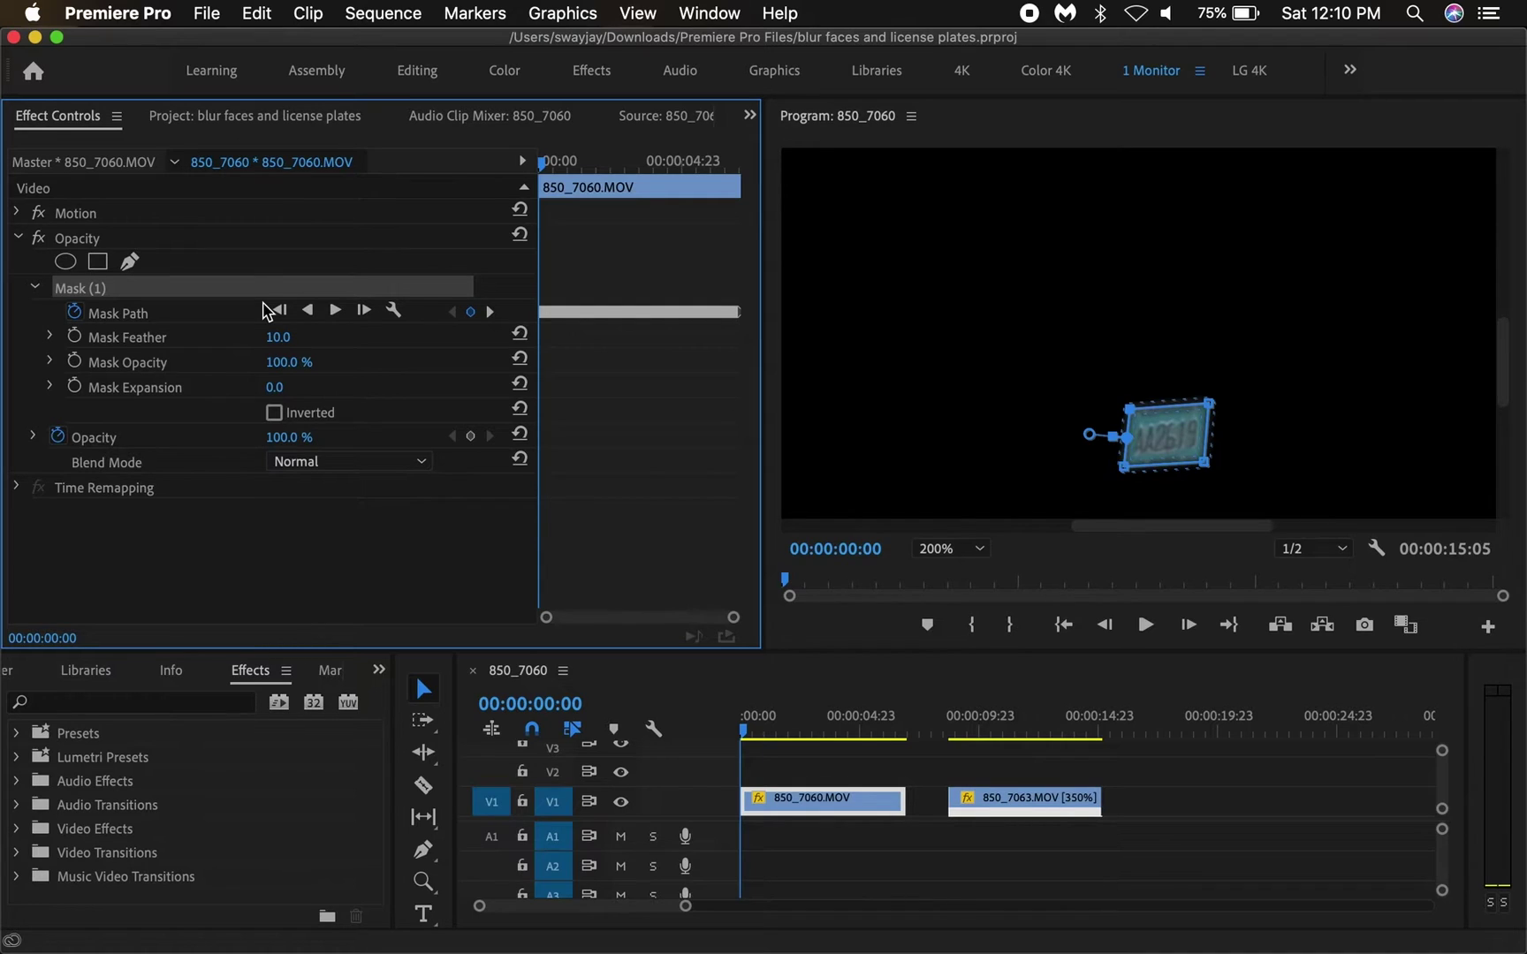
{"action": "left_click", "coordinate": [272, 343]}
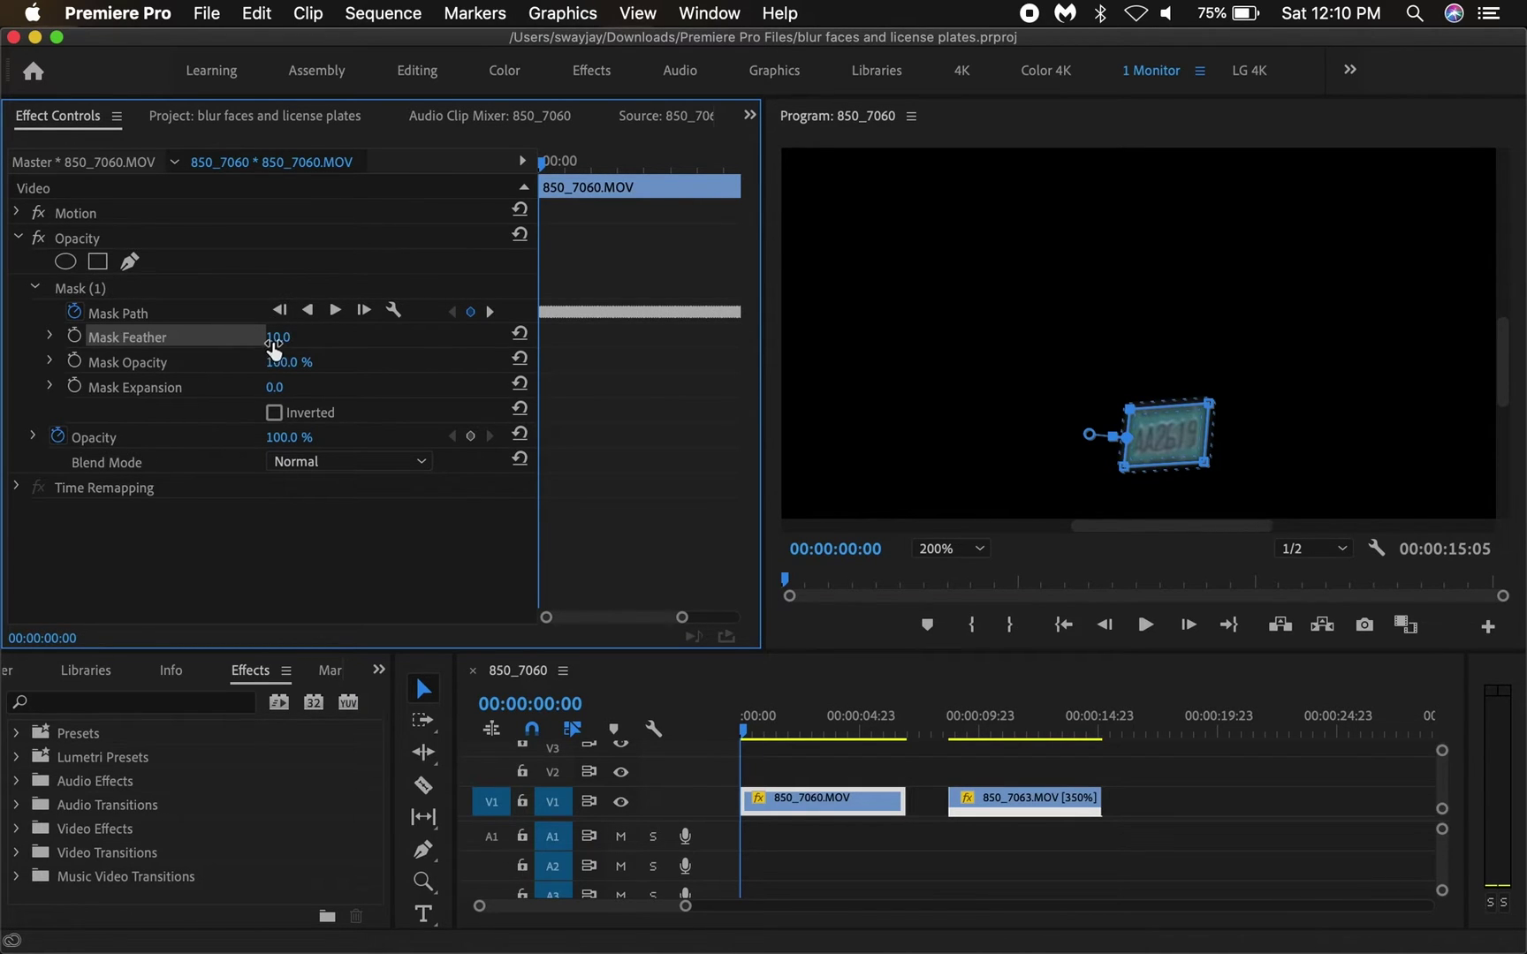
{"action": "left_click", "coordinate": [296, 330]}
{"action": "key", "text": "Down"}
{"action": "key", "text": "Down"}
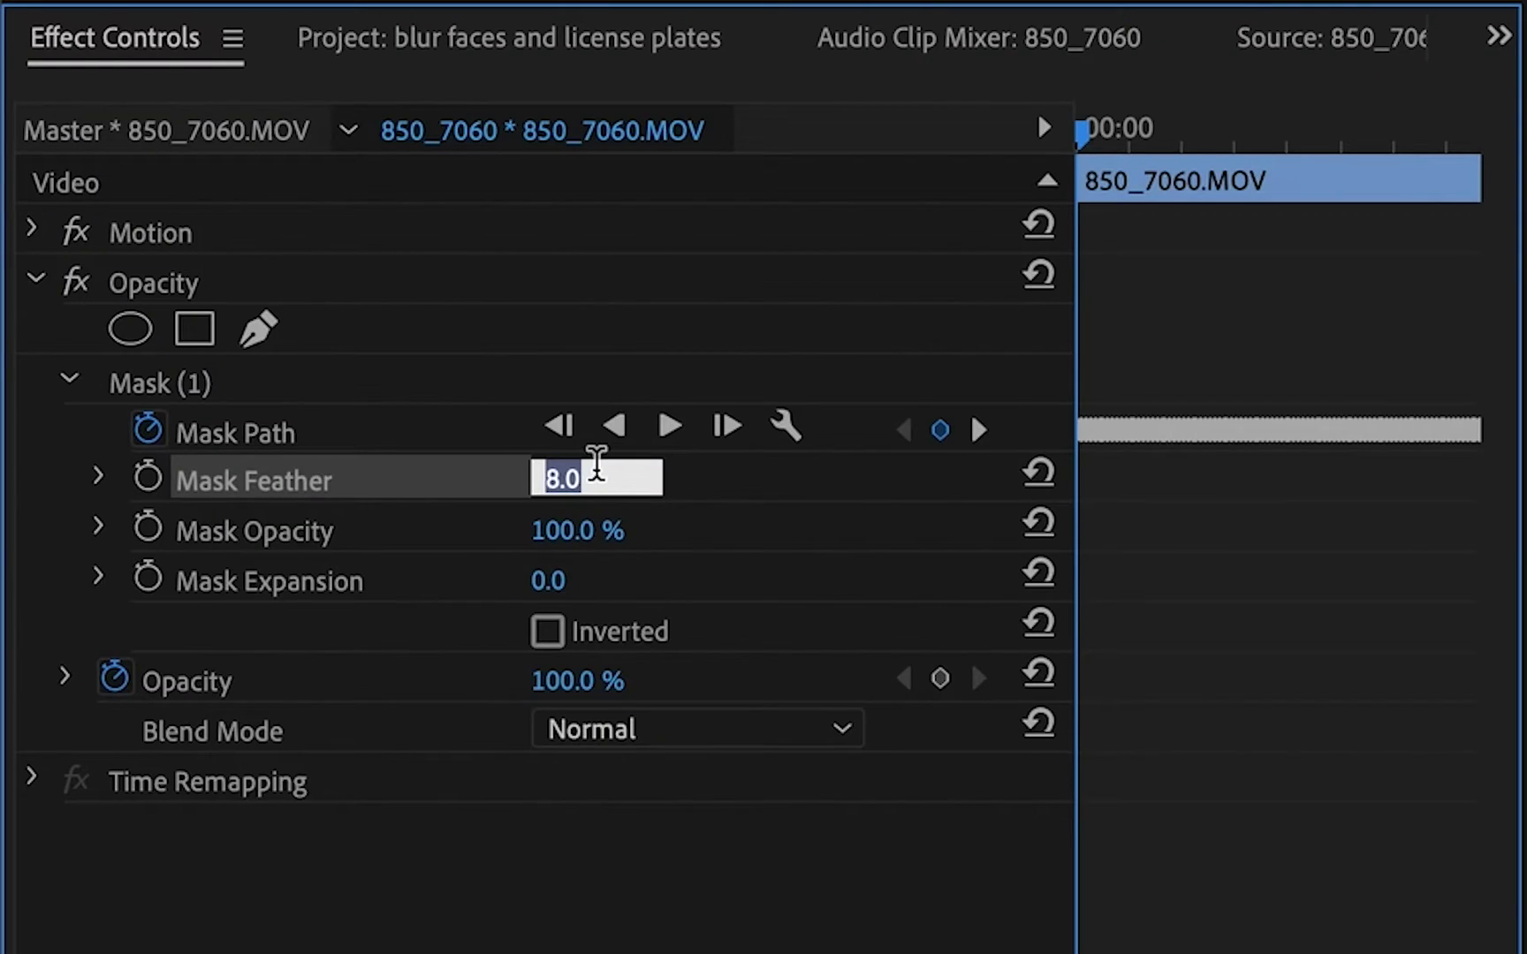
{"action": "key", "text": "Down"}
{"action": "key", "text": "Up"}
{"action": "key", "text": "Up"}
{"action": "key", "text": "Down"}
{"action": "key", "text": "Down"}
{"action": "key", "text": "Down"}
{"action": "key", "text": "Down"}
{"action": "key", "text": "Down"}
{"action": "key", "text": "Down"}
{"action": "key", "text": "Up"}
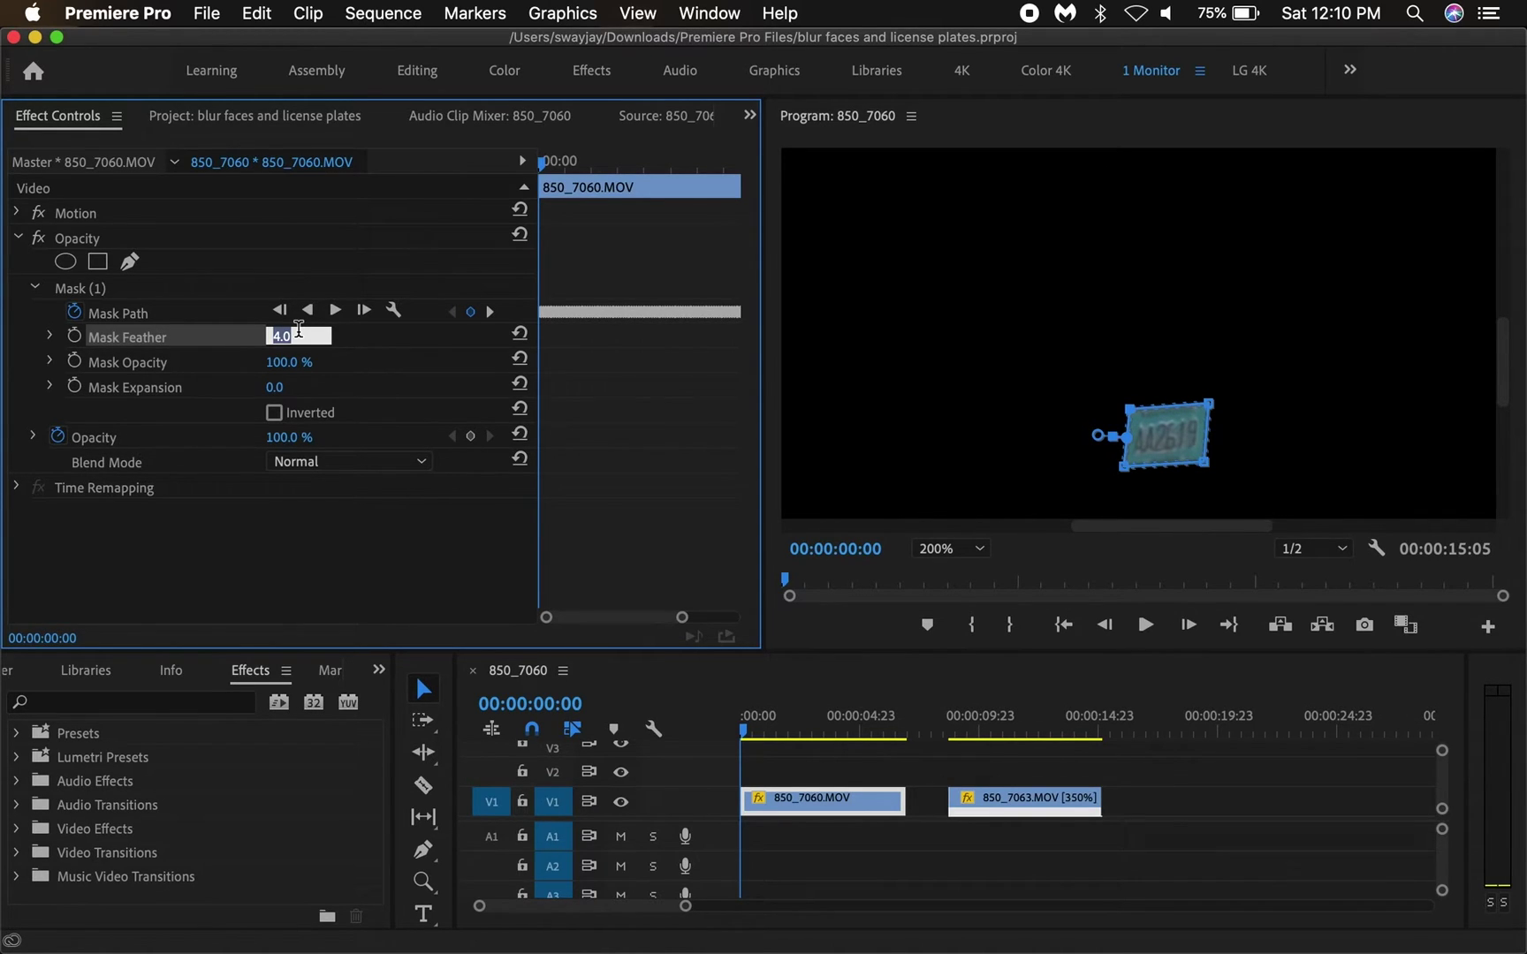
{"action": "key", "text": "Up"}
{"action": "key", "text": "Up"}
{"action": "key", "text": "Up"}
{"action": "key", "text": "Up"}
{"action": "key", "text": "Up"}
{"action": "key", "text": "Up"}
{"action": "key", "text": "Up"}
{"action": "key", "text": "Up"}
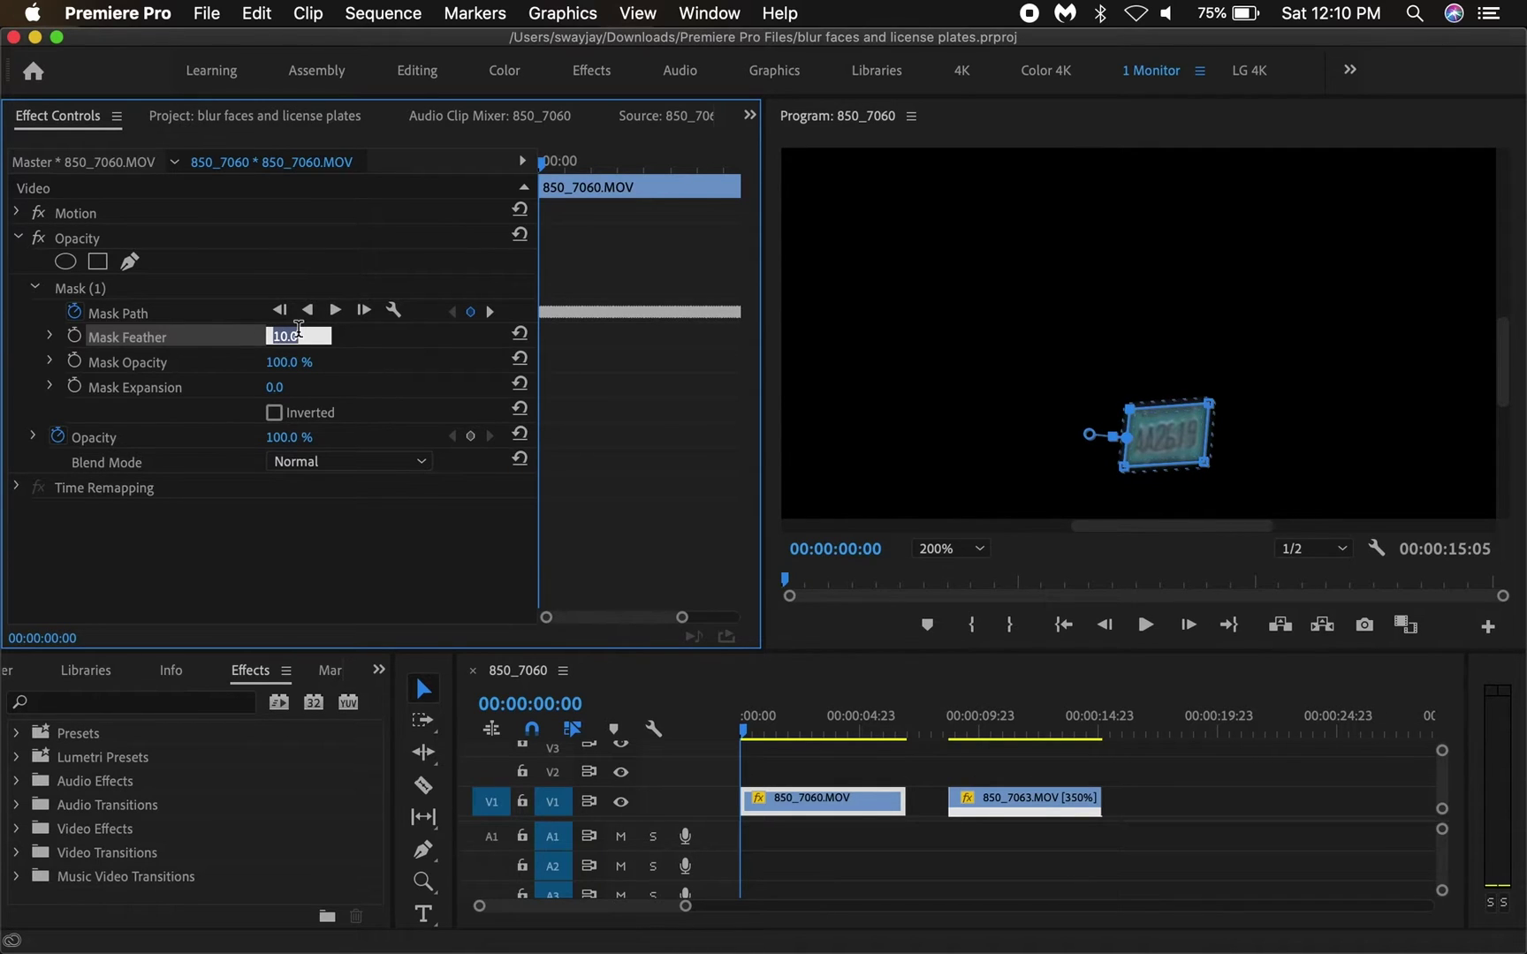
{"action": "key", "text": "Down"}
{"action": "key", "text": "Down"}
{"action": "key", "text": "Down"}
{"action": "key", "text": "Down"}
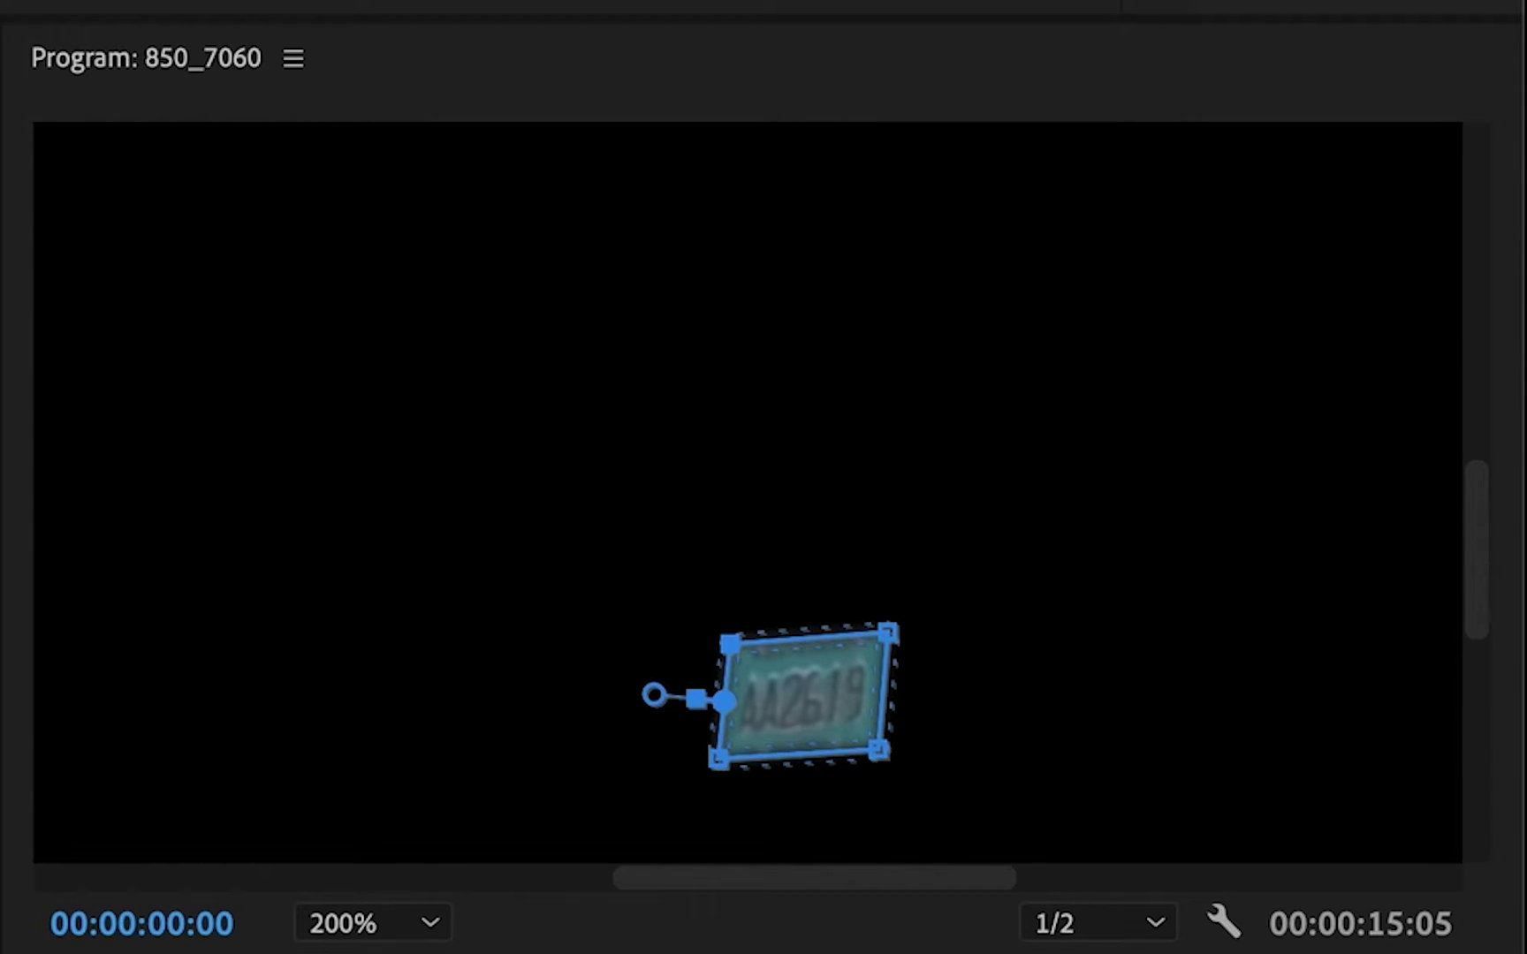
{"action": "key", "text": "Up"}
{"action": "key", "text": "Down"}
{"action": "key", "text": "Up"}
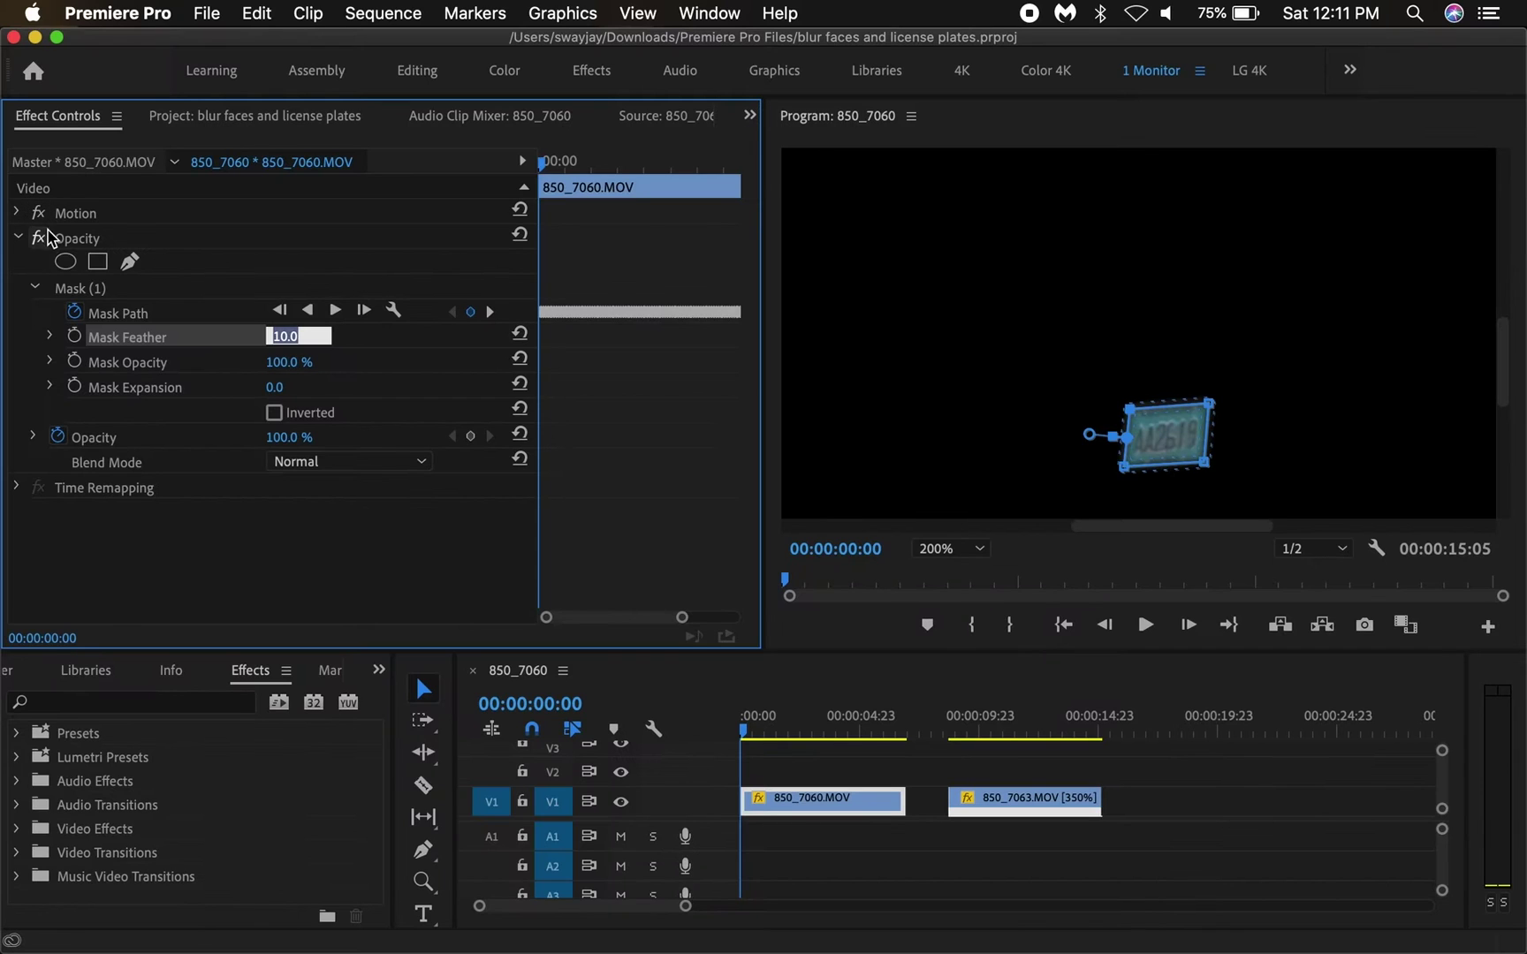
Step: Collapse the Opacity settings in Effect Controls and clear the selection
{"action": "left_click", "coordinate": [62, 249]}
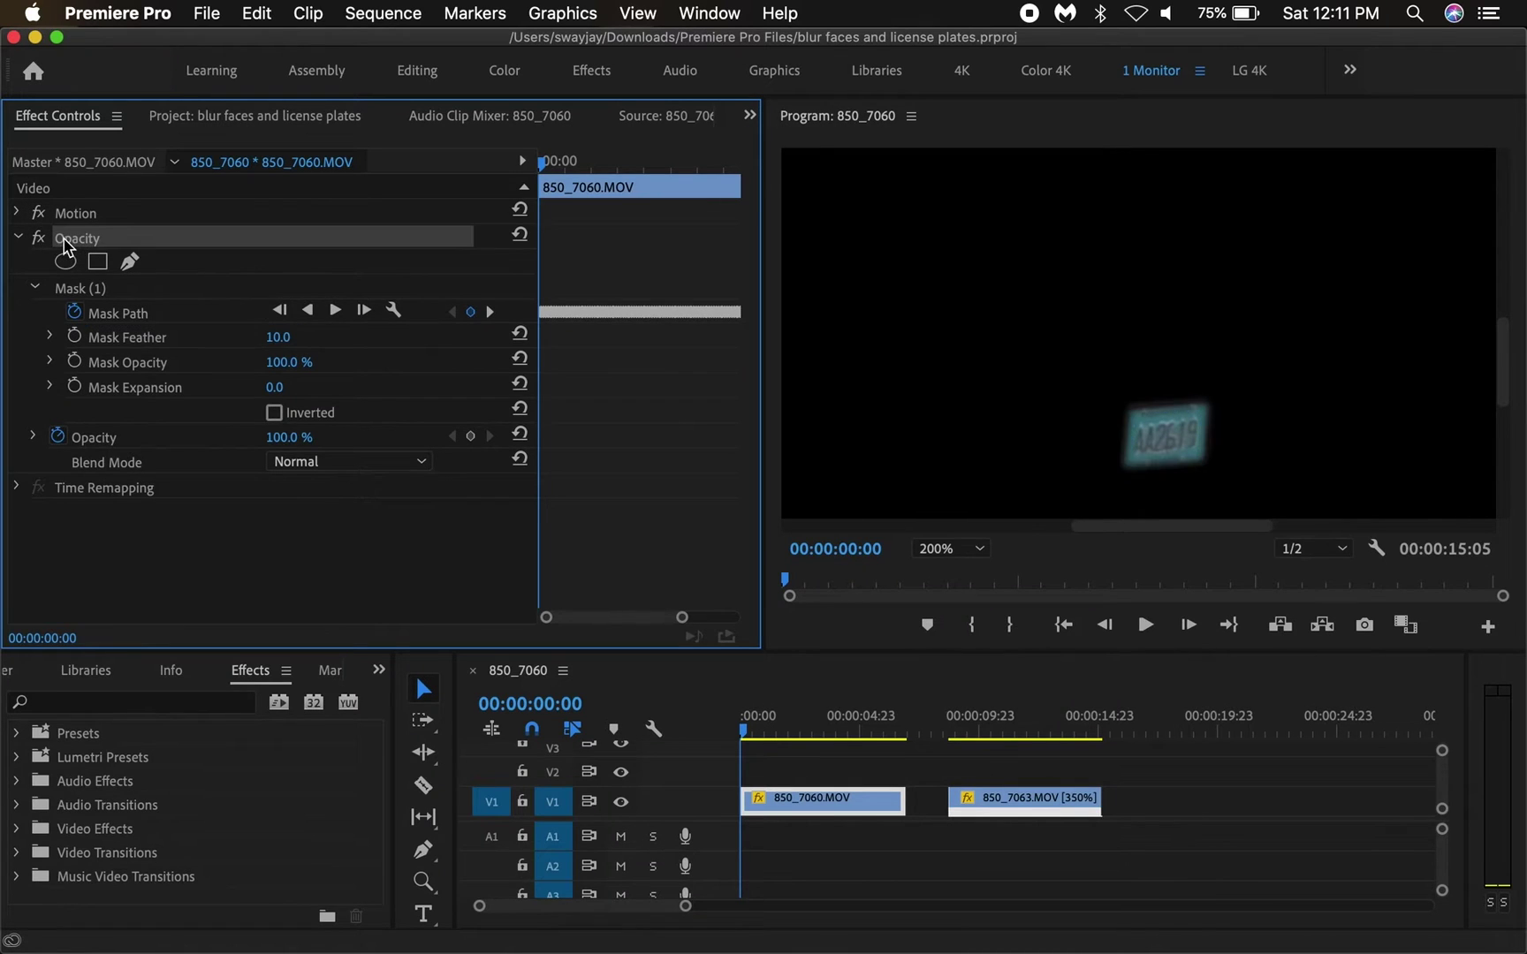
{"action": "left_click", "coordinate": [17, 237]}
{"action": "left_click", "coordinate": [229, 442]}
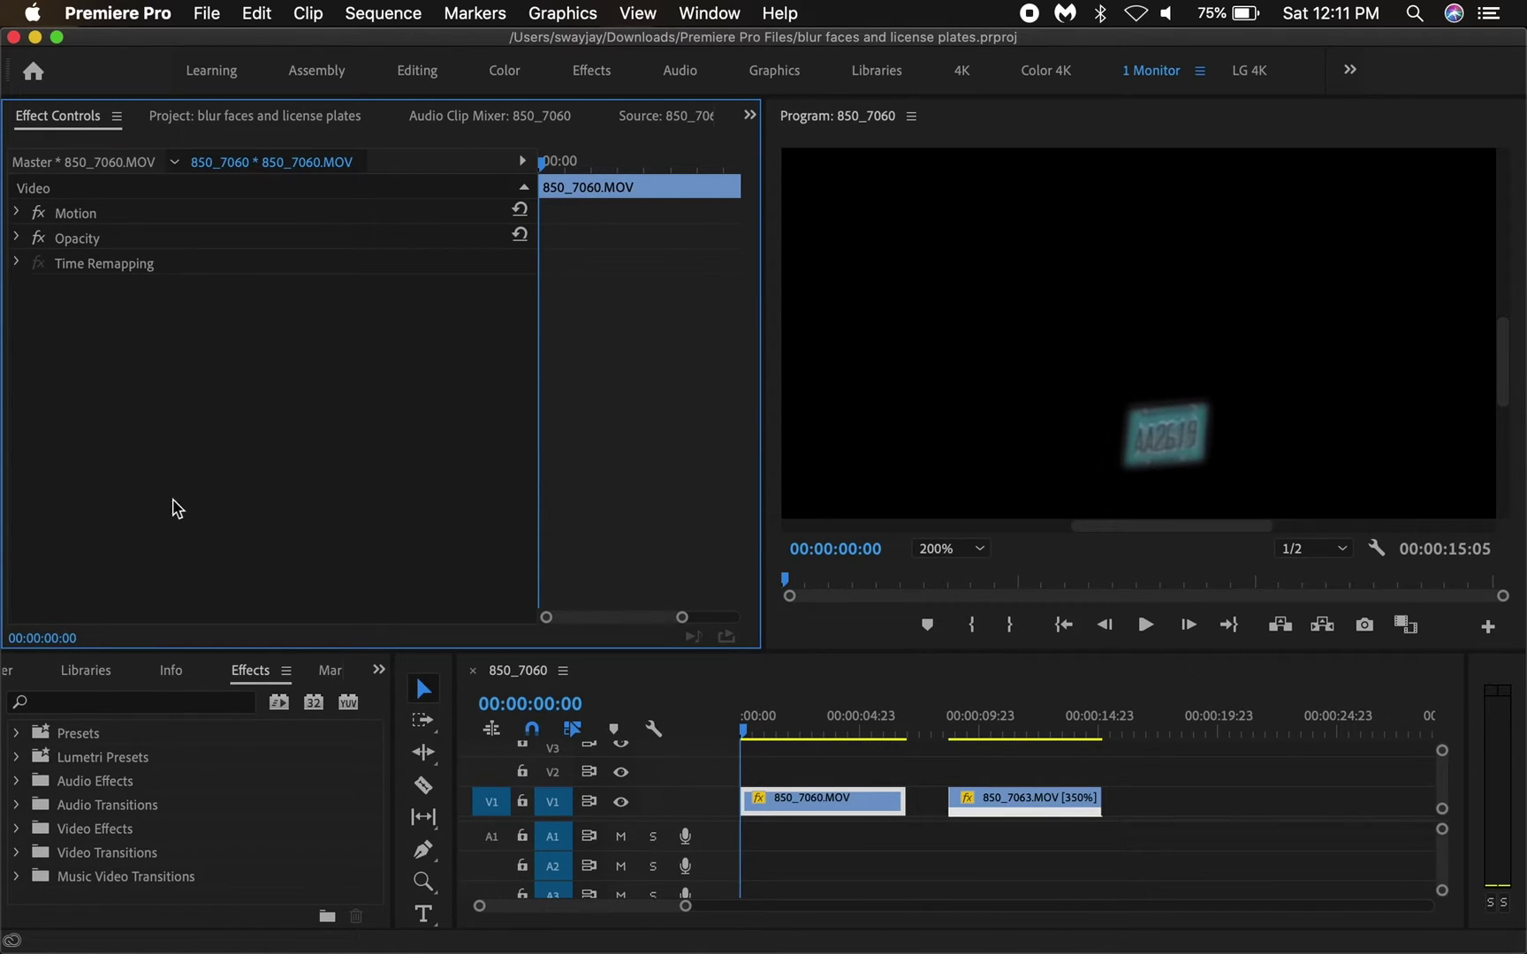
Step: Search 'blur' in the Effects panel and drag Gaussian Blur onto the 850_7060 clip
{"action": "left_click", "coordinate": [84, 702]}
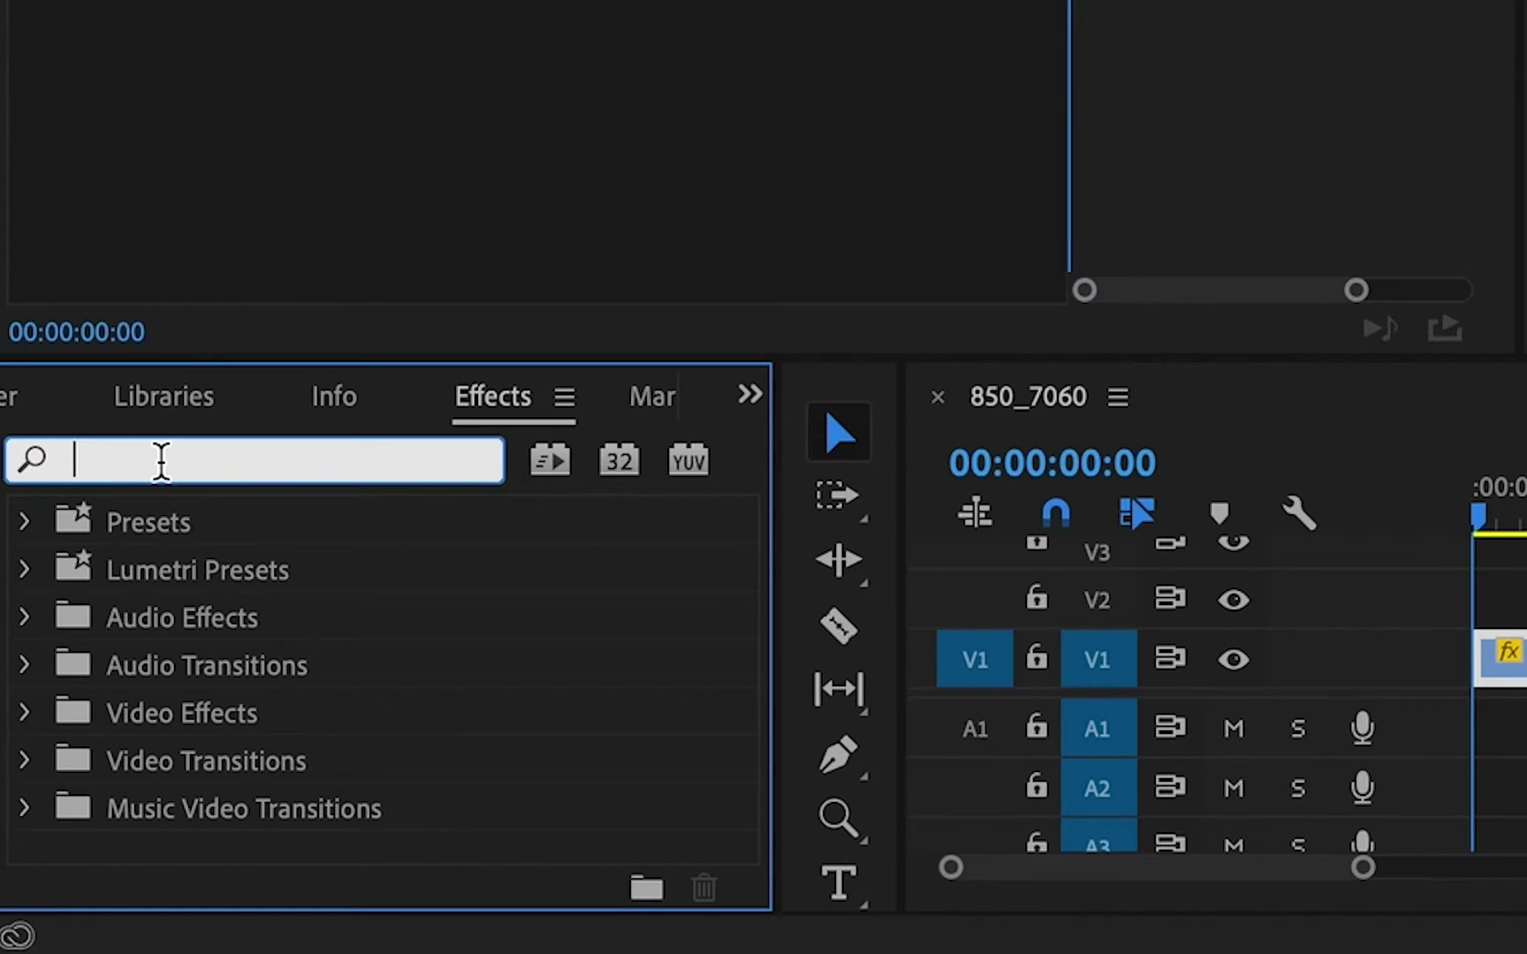
{"action": "type", "text": "blur"}
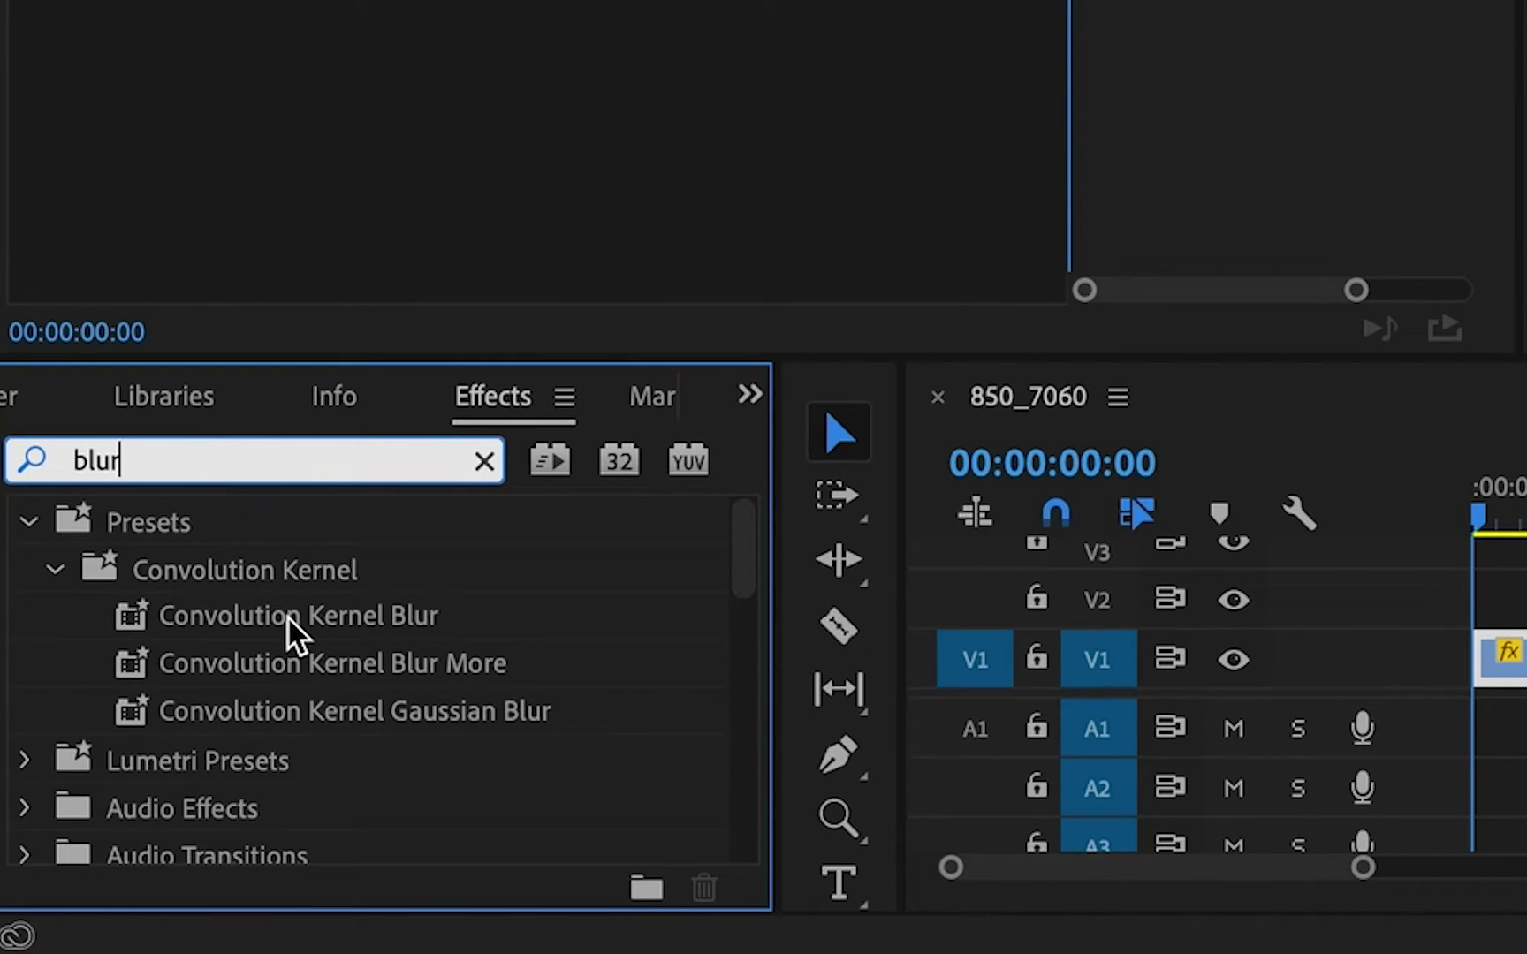
{"action": "scroll", "coordinate": [293, 634], "scroll_direction": "down", "scroll_amount": 3}
{"action": "scroll", "coordinate": [290, 716], "scroll_direction": "down", "scroll_amount": 1}
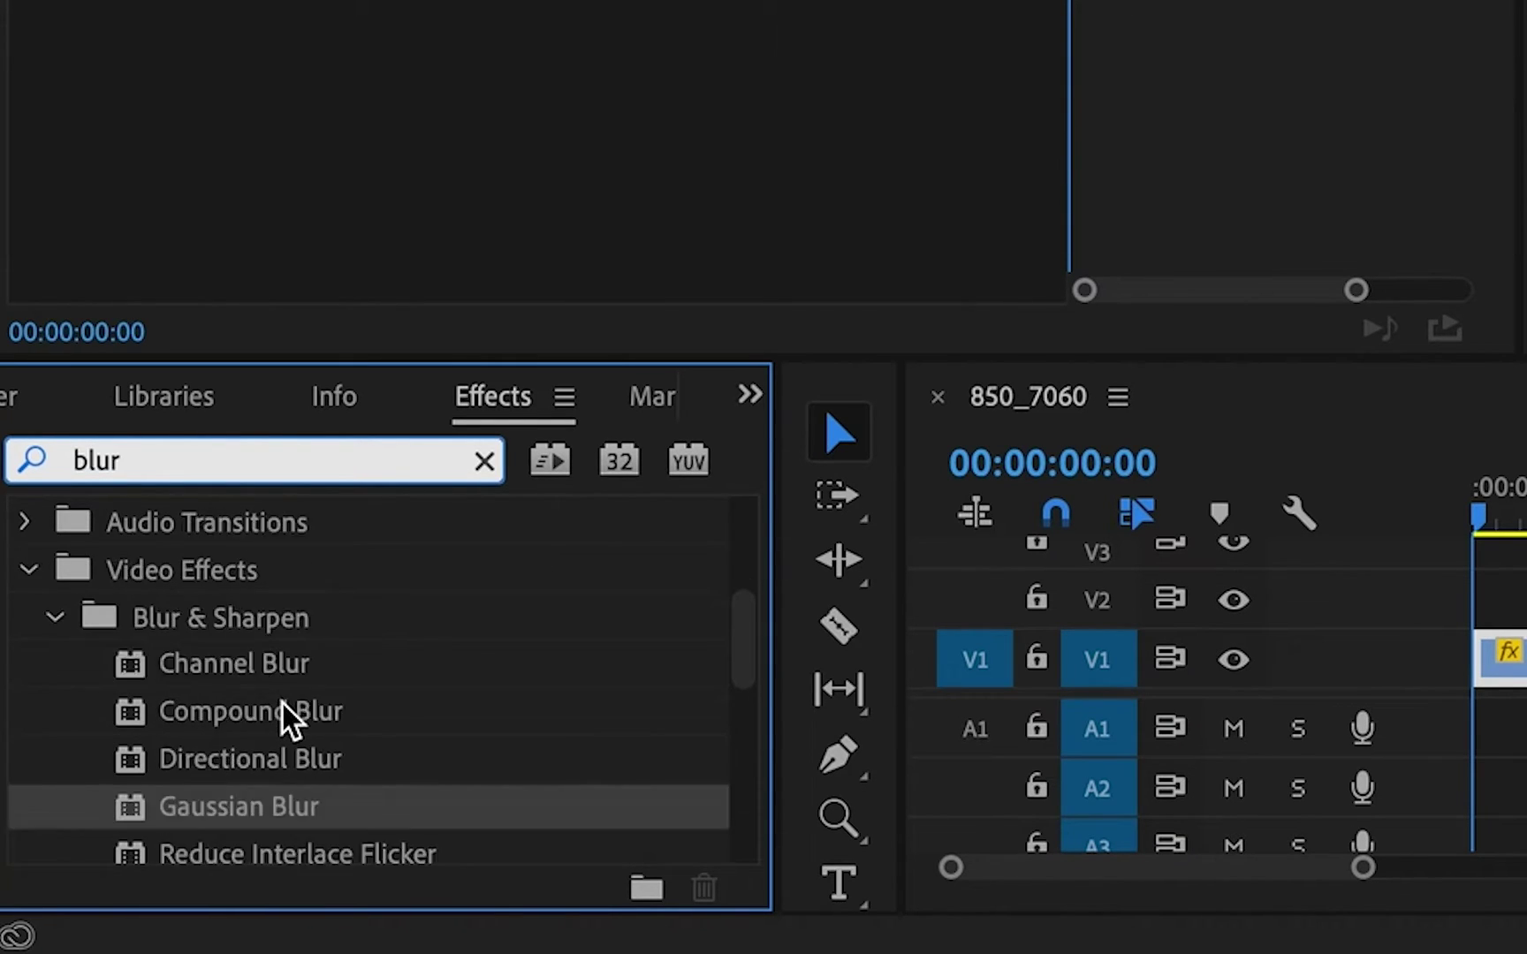
{"action": "scroll", "coordinate": [289, 715], "scroll_direction": "up", "scroll_amount": 4}
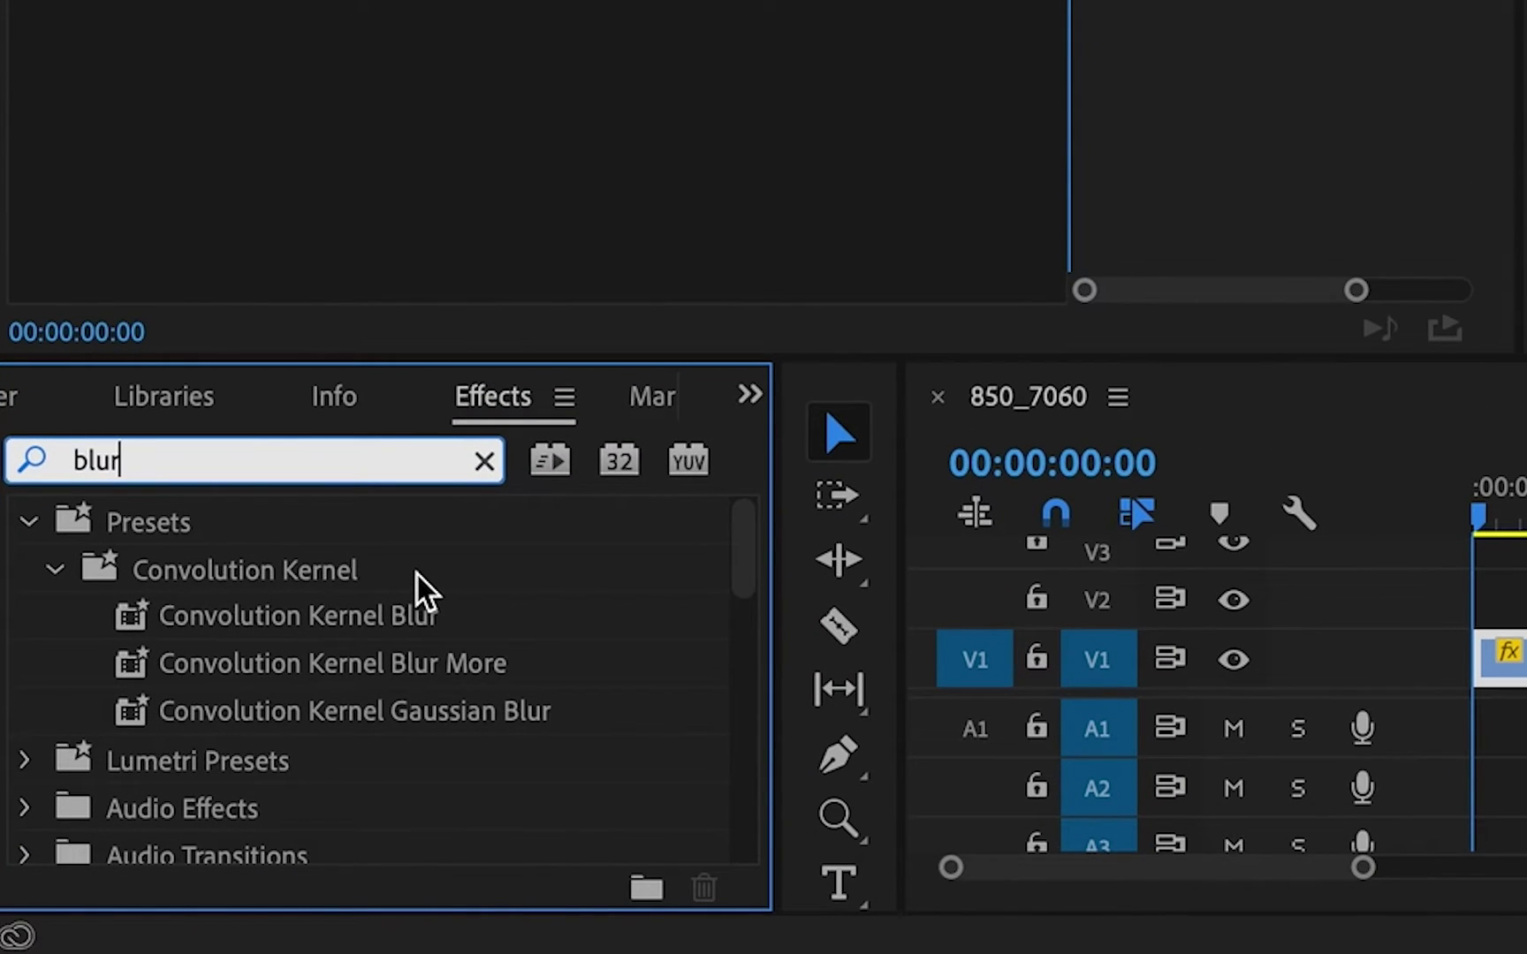
{"action": "scroll", "coordinate": [540, 629], "scroll_direction": "down", "scroll_amount": 5}
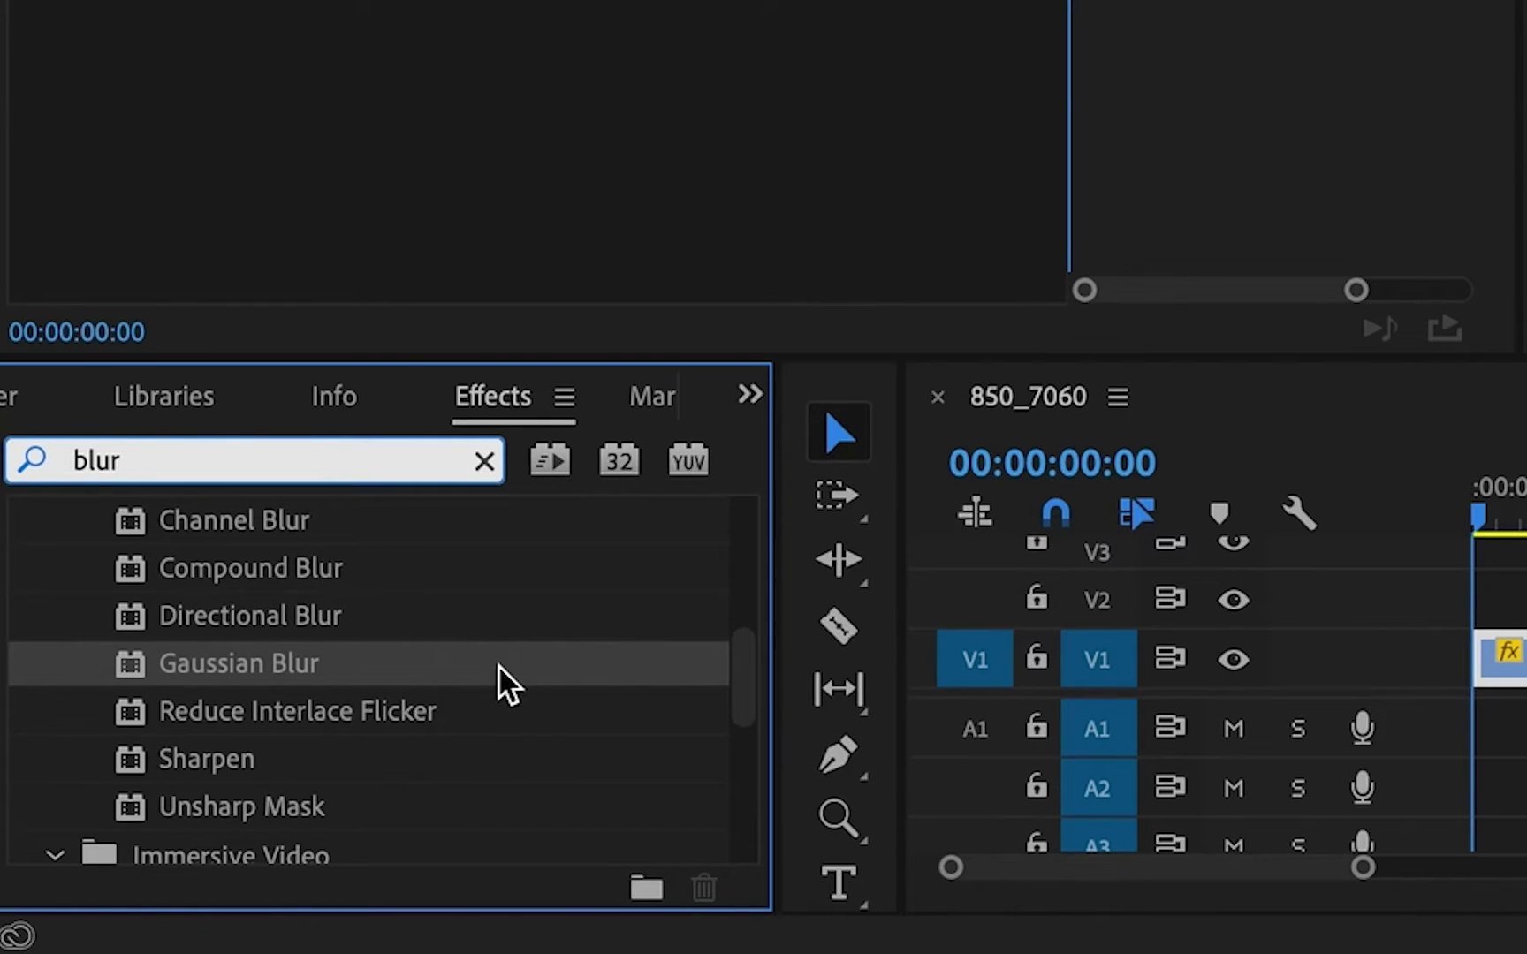
{"action": "left_click_drag", "start_coordinate": [497, 668], "coordinate": [766, 0]}
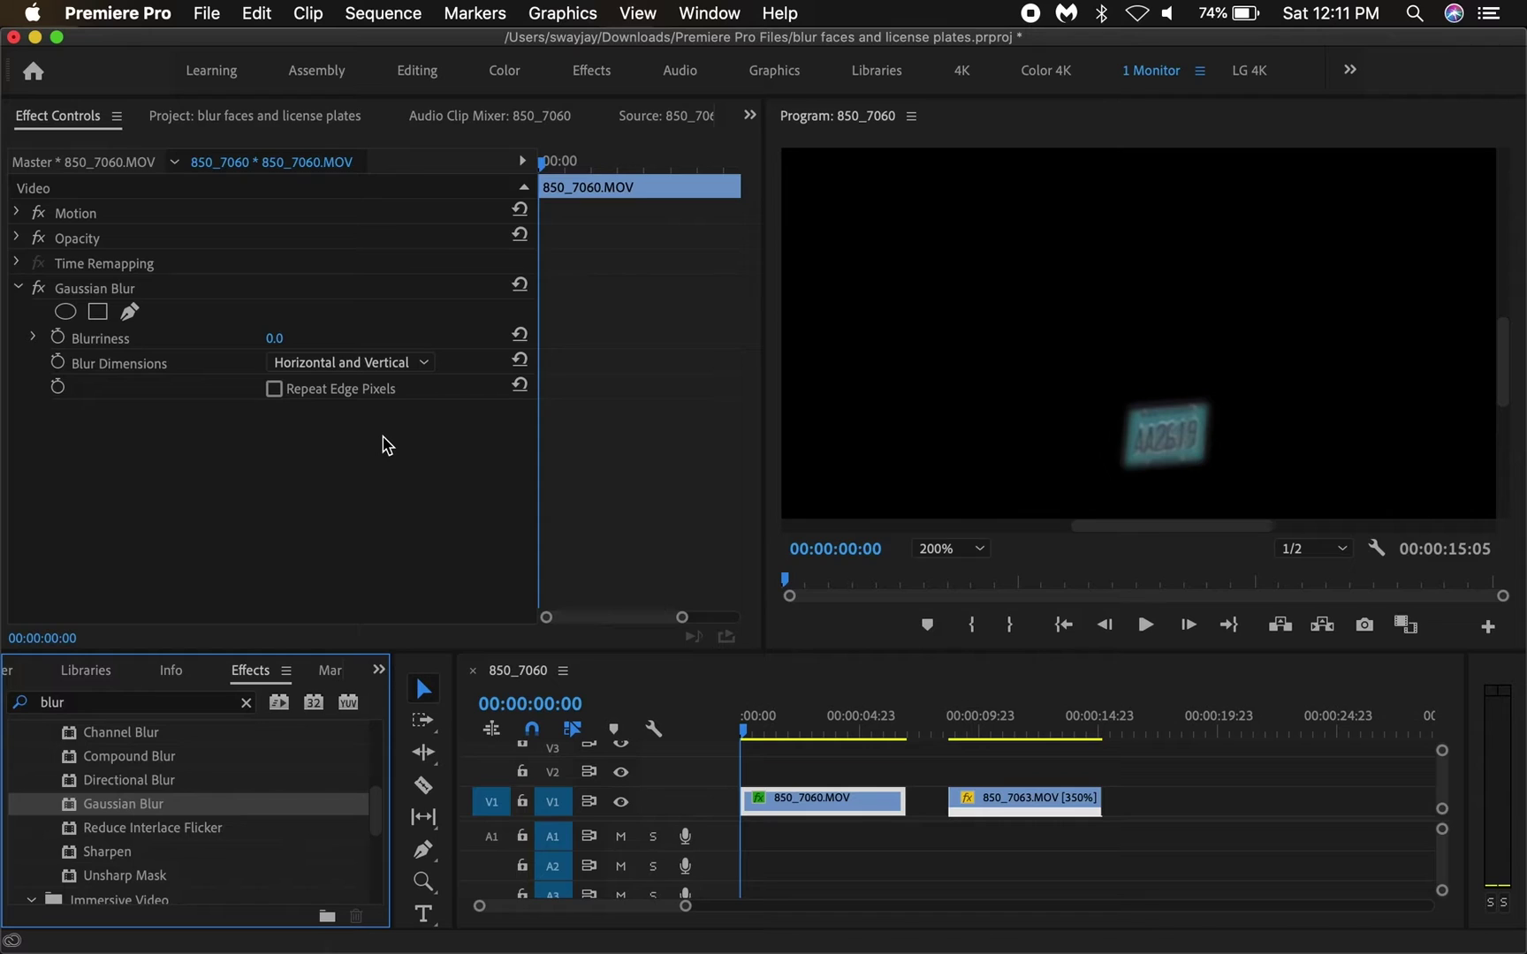
Step: Give the clip's Gaussian Blur a blurriness of 10.0 and turn on Repeat Edge Pixels
{"action": "left_click", "coordinate": [274, 337]}
{"action": "type", "text": "10"}
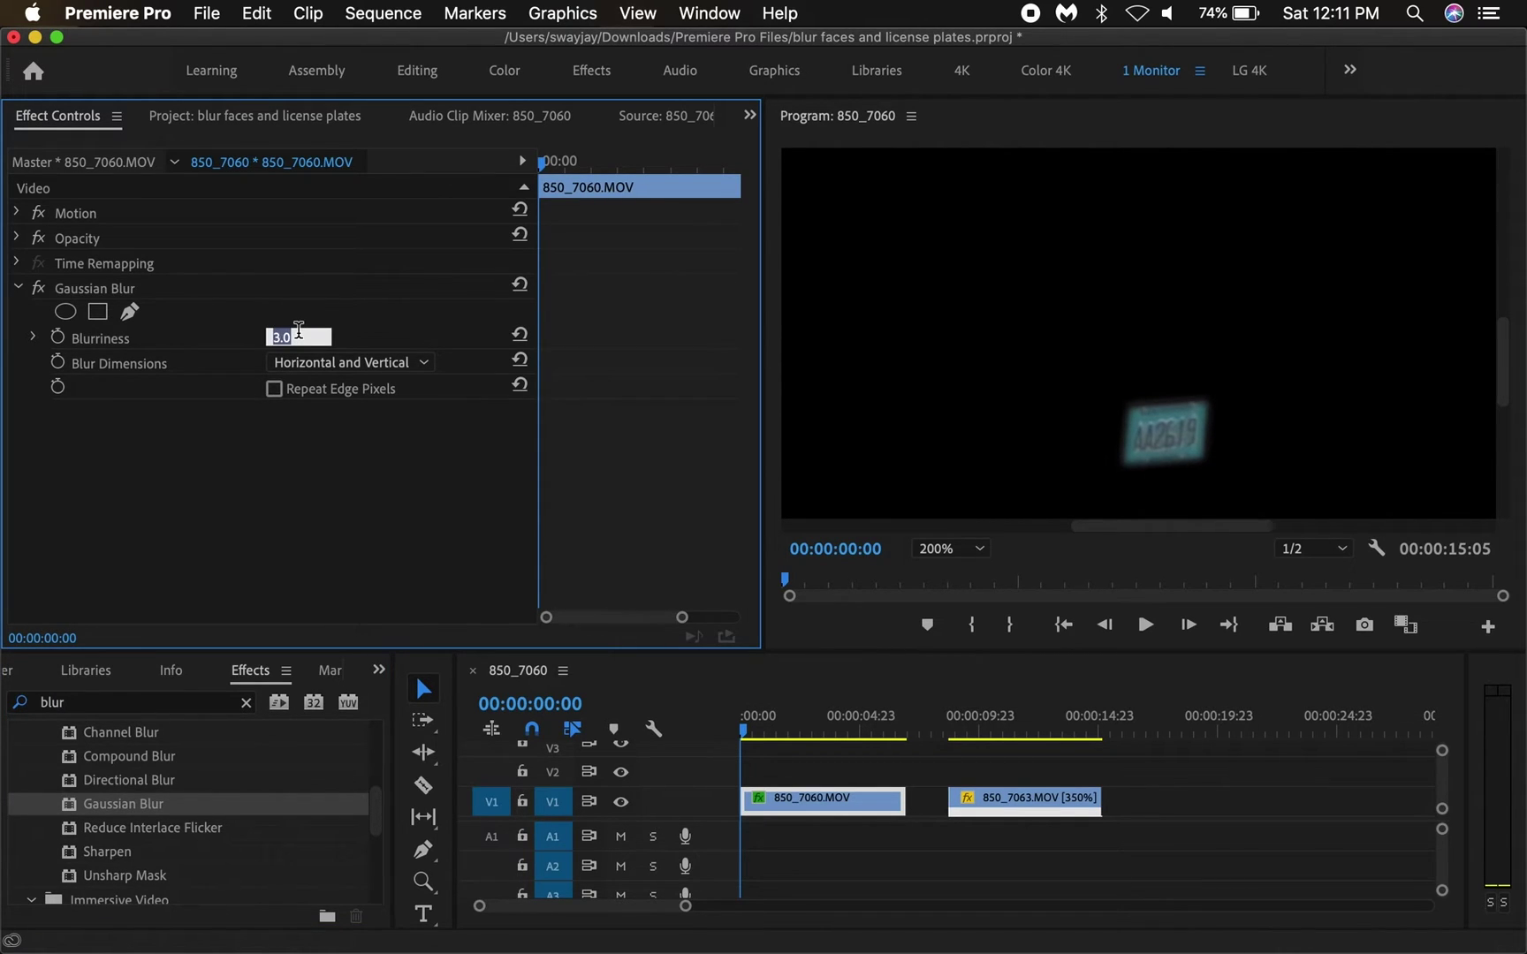
{"action": "key", "text": "Return"}
{"action": "key", "text": "Up"}
{"action": "key", "text": "Down"}
{"action": "left_click", "coordinate": [340, 308]}
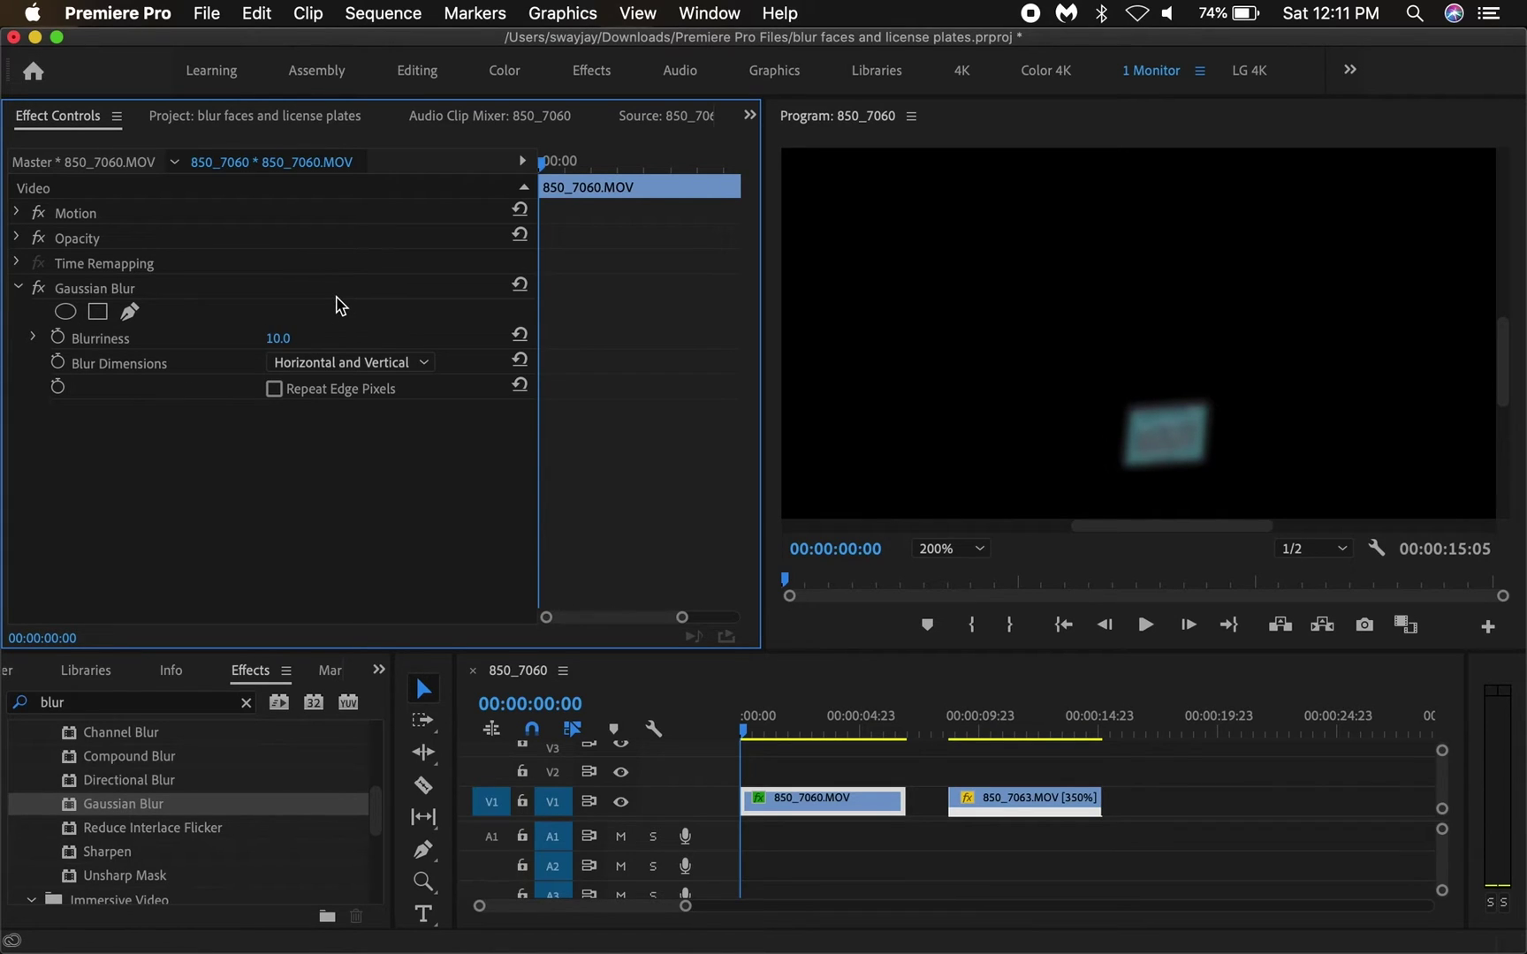
{"action": "left_click", "coordinate": [275, 395]}
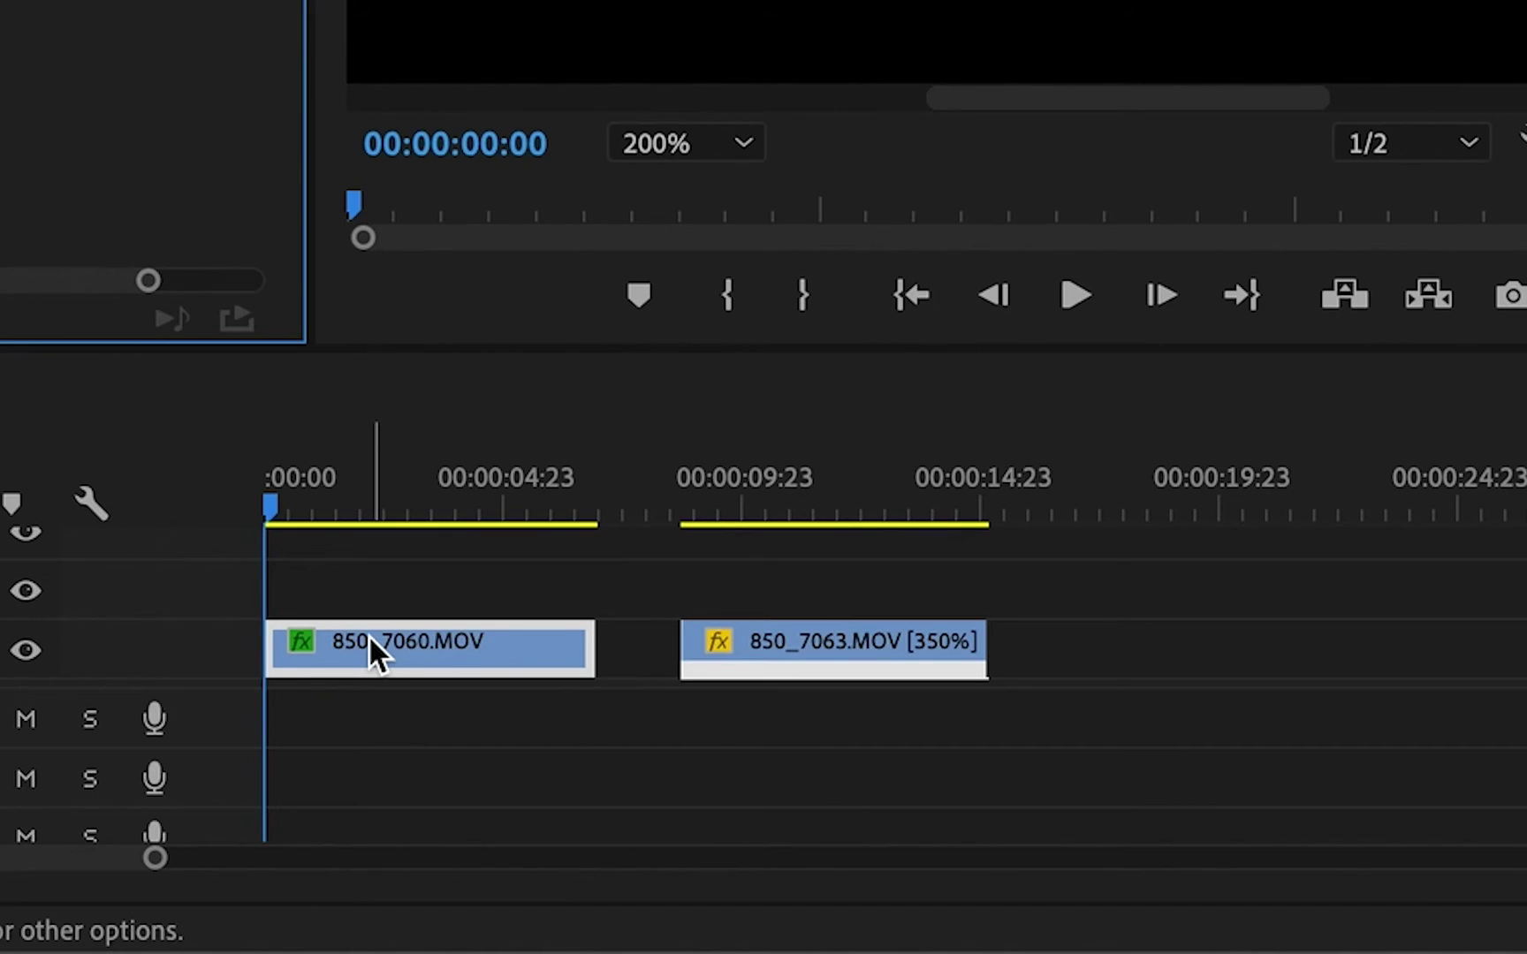
Step: Alt-drag 850_7060.MOV from V1 up onto V2 to stack a duplicate above it
{"action": "left_click_drag", "start_coordinate": [369, 635], "coordinate": [373, 570]}
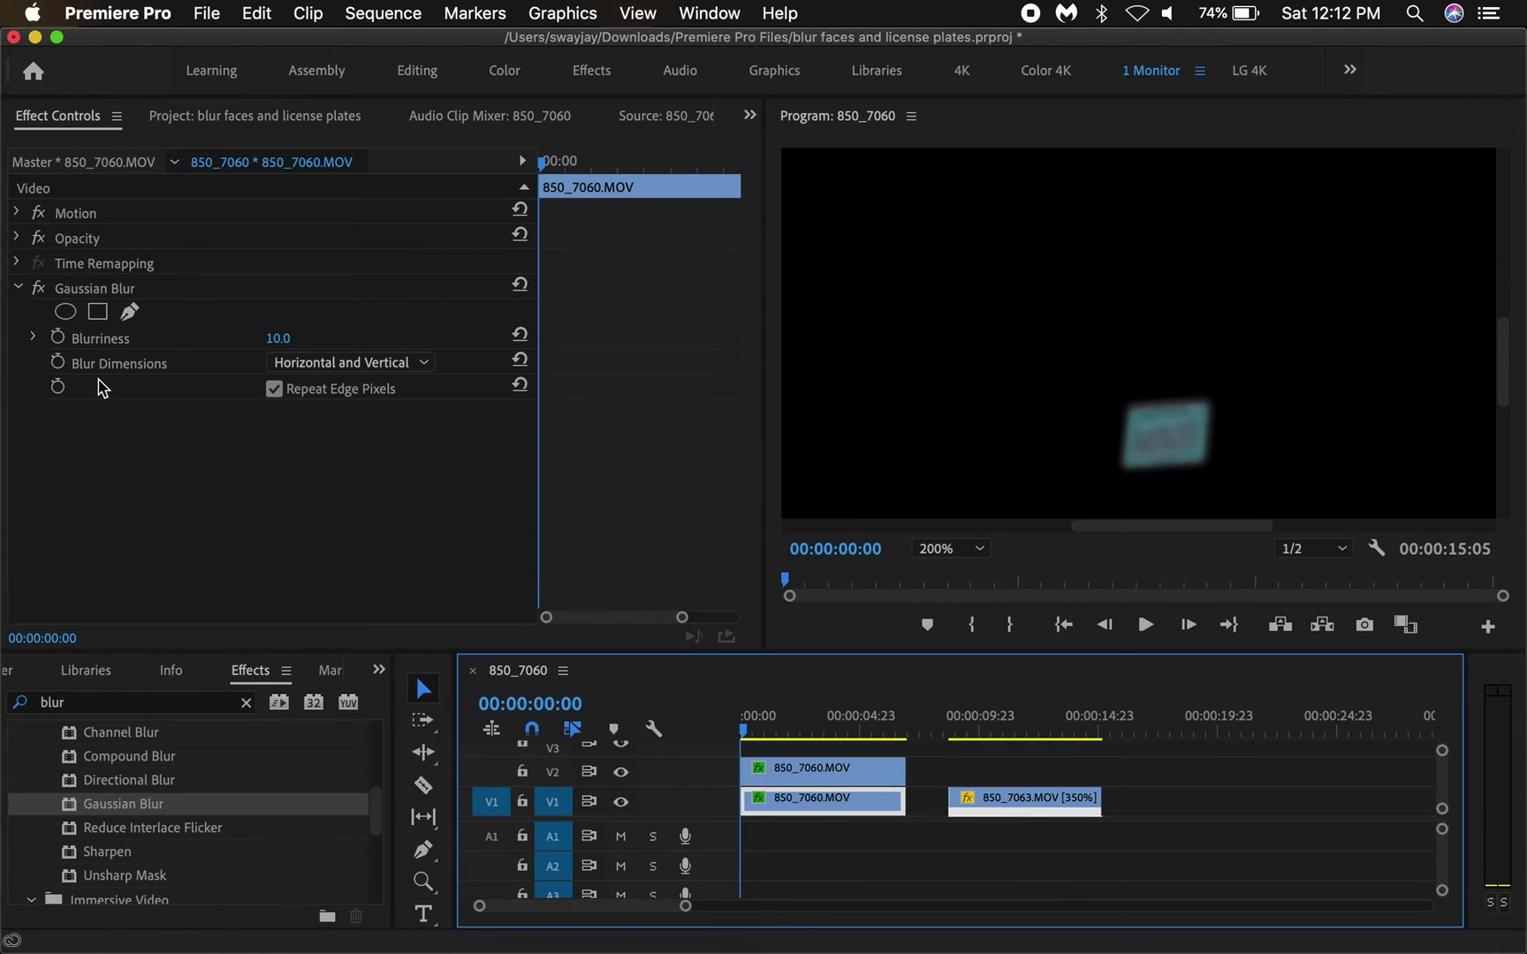
Step: Switch off the lower copy's Gaussian Blur and Opacity, preview playback, and set the Program monitor to Fit
{"action": "left_click", "coordinate": [42, 289]}
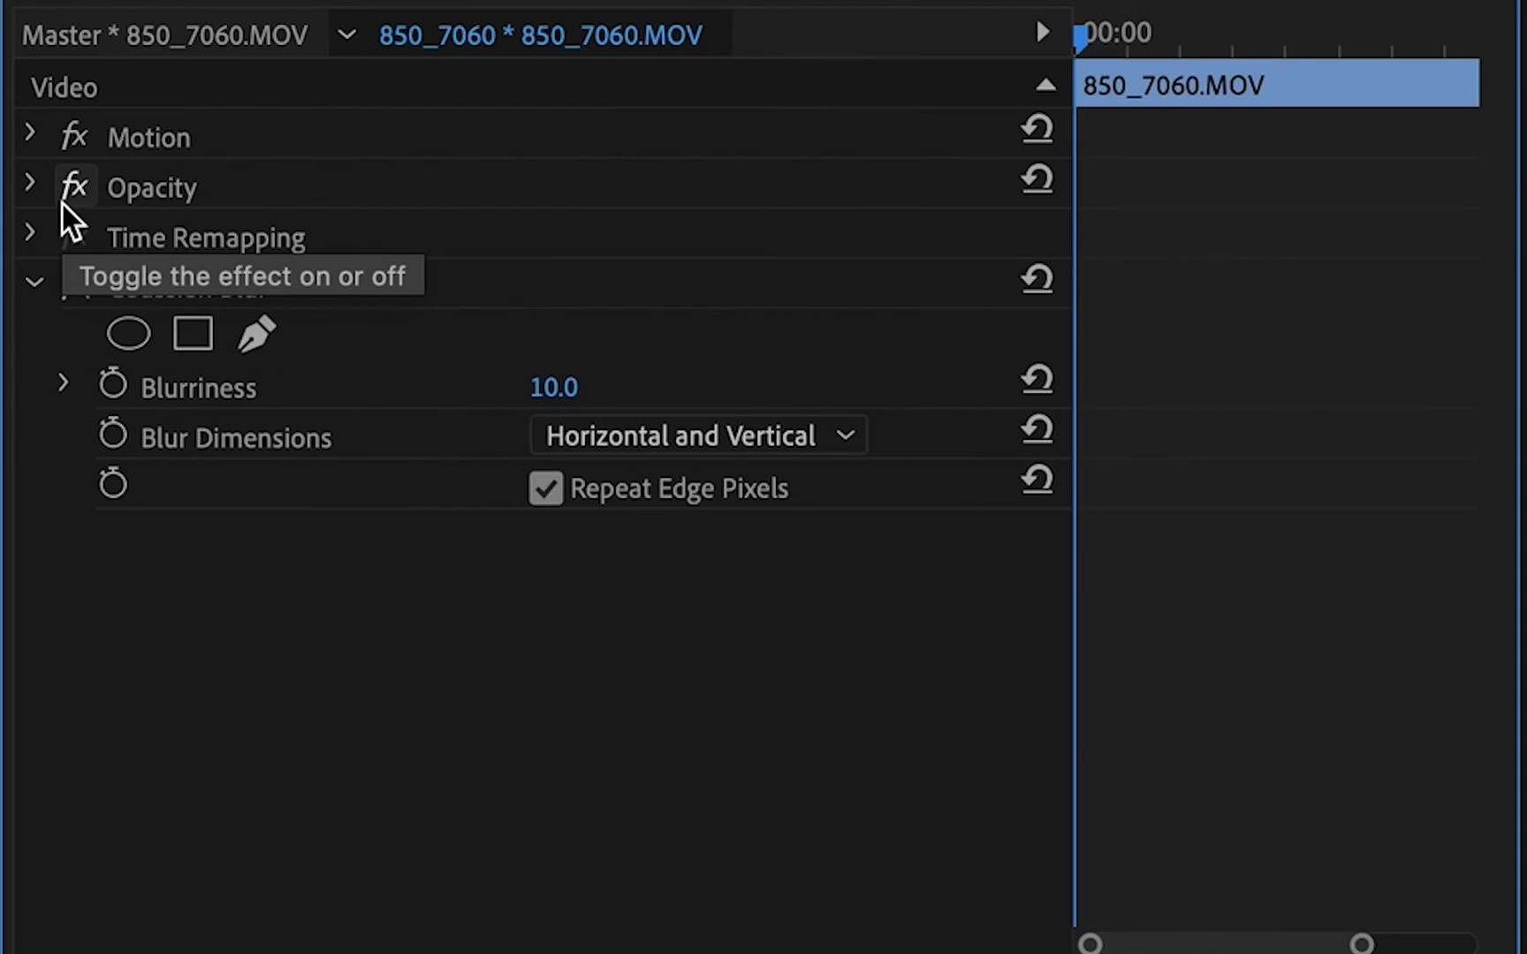
{"action": "left_click", "coordinate": [78, 198]}
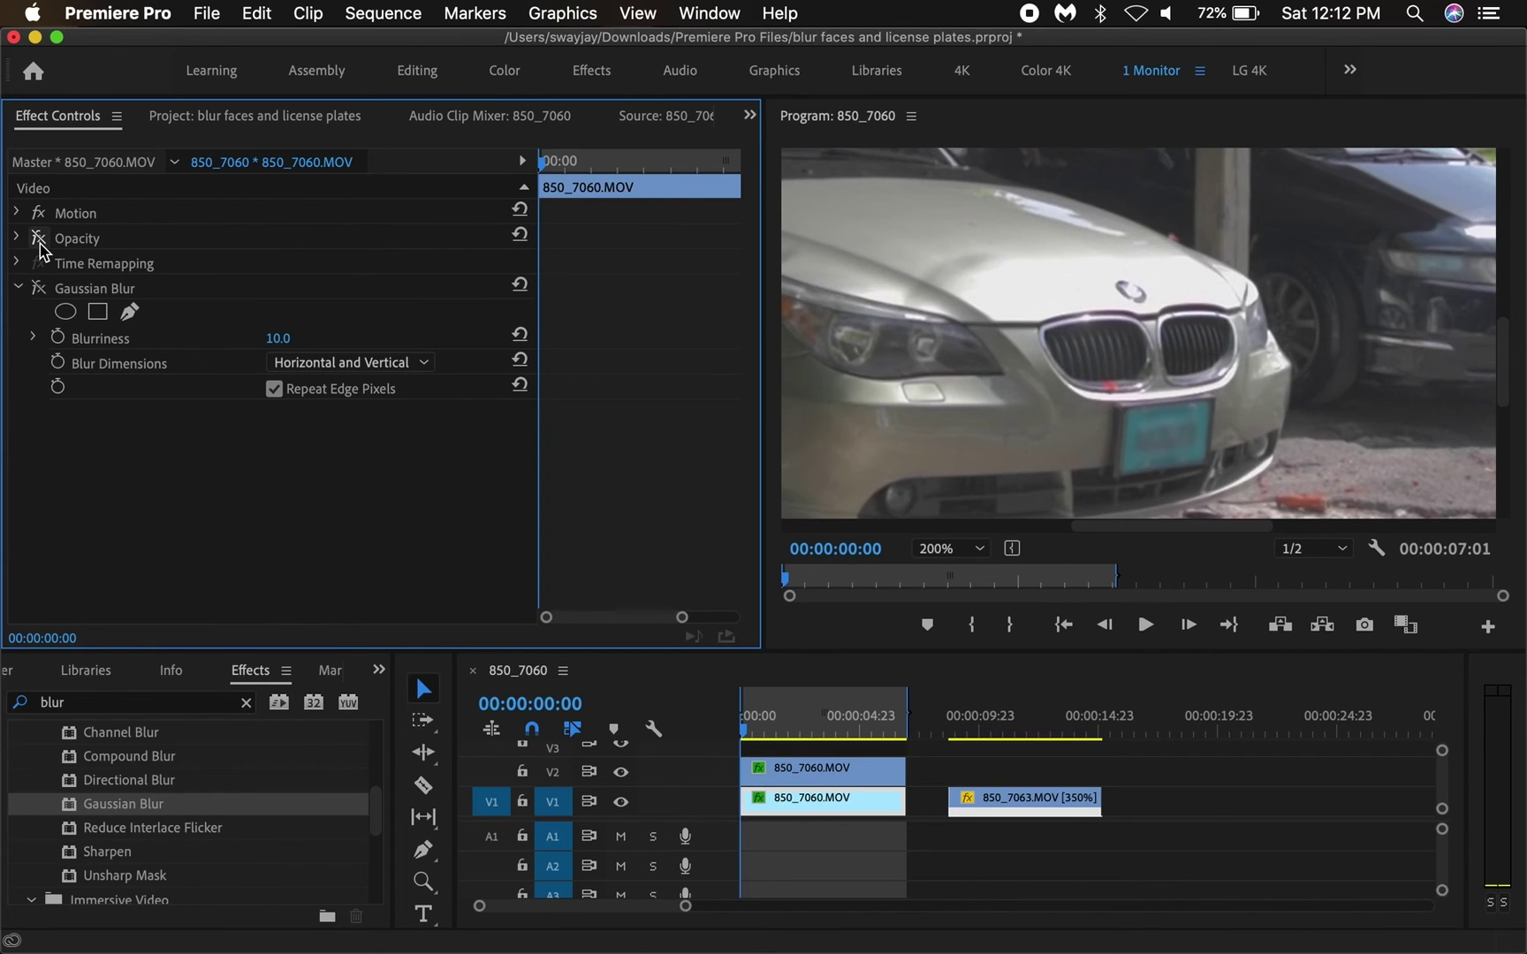
{"action": "key", "text": "space"}
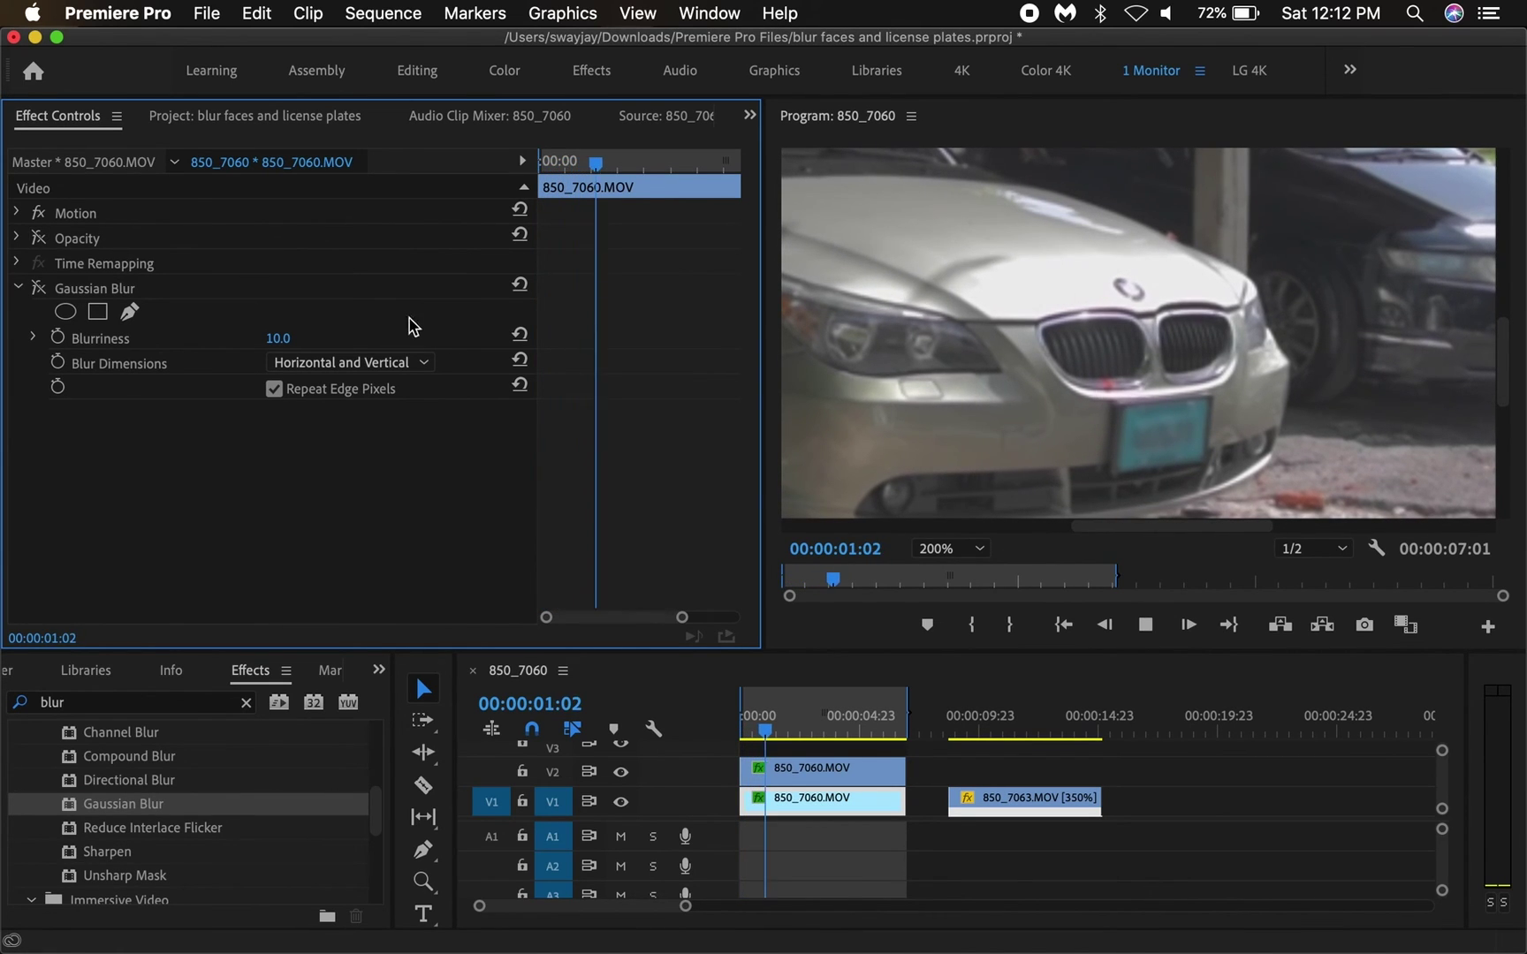
{"action": "key", "text": "space"}
{"action": "left_click", "coordinate": [944, 546]}
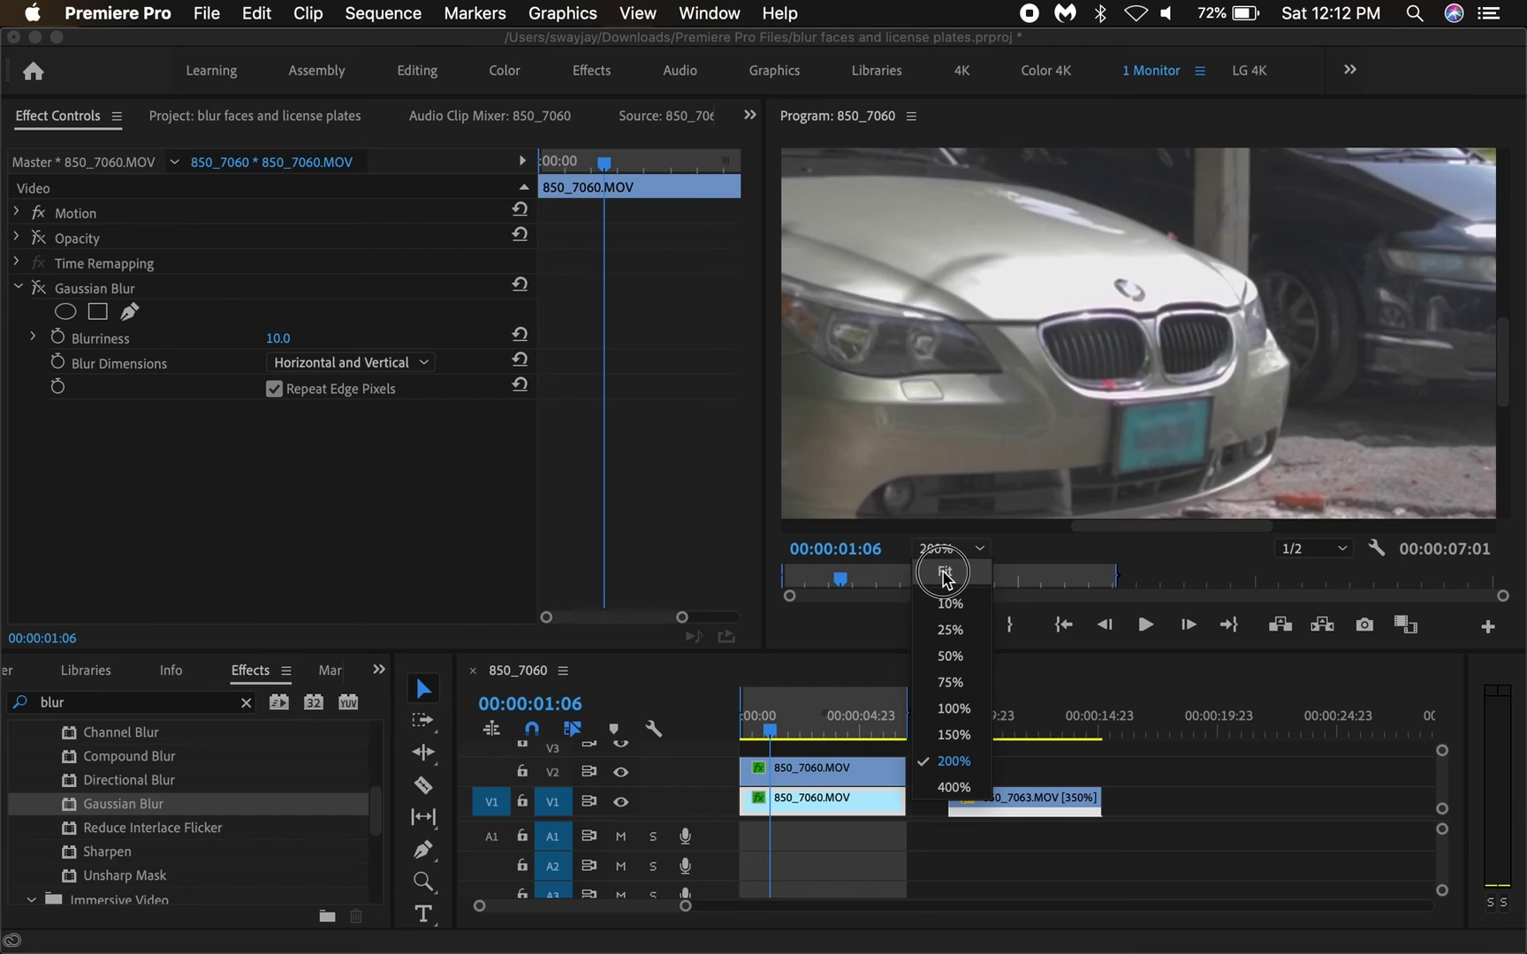
{"action": "left_click", "coordinate": [944, 574]}
{"action": "key", "text": "space"}
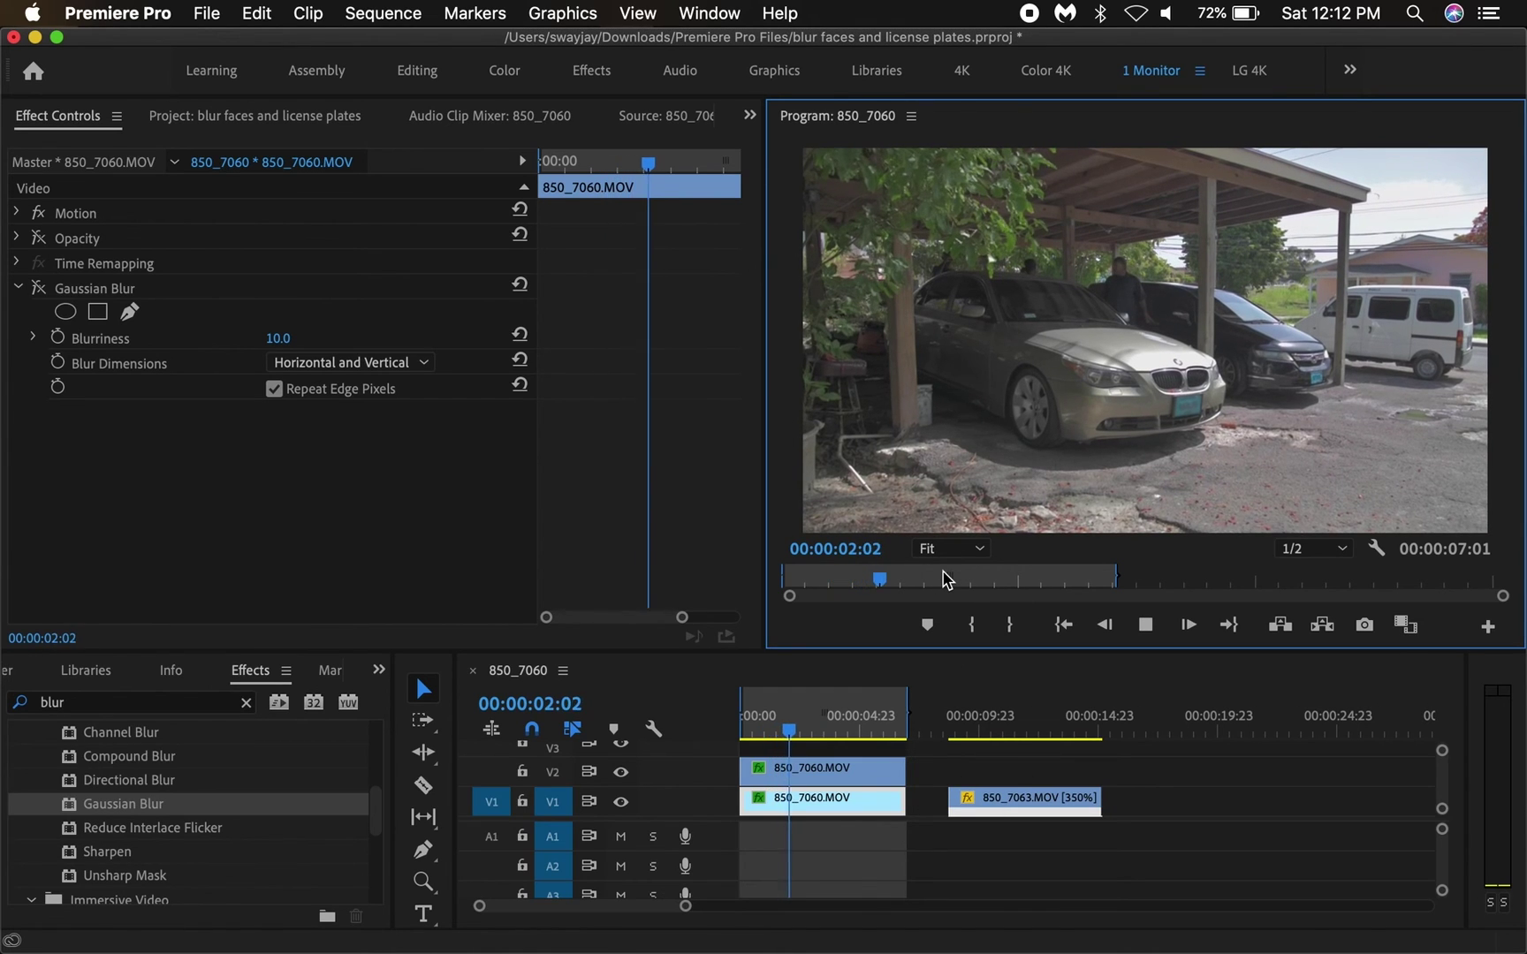